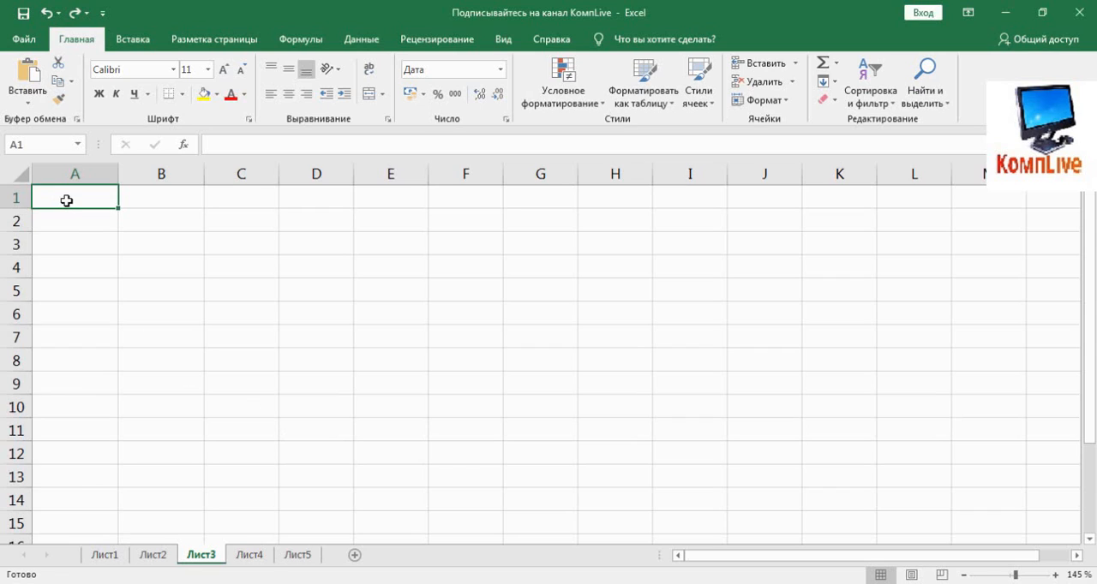
- Enter the date 03-01-20 in cell A1 and 03/01/20 in cell A2
text(03-01-20)
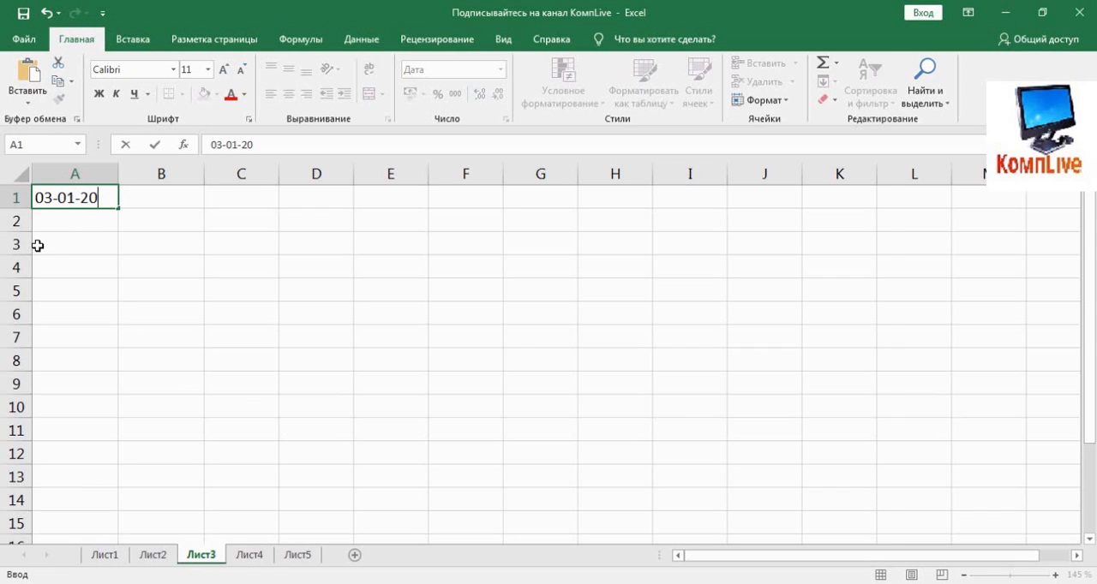
key(Return)
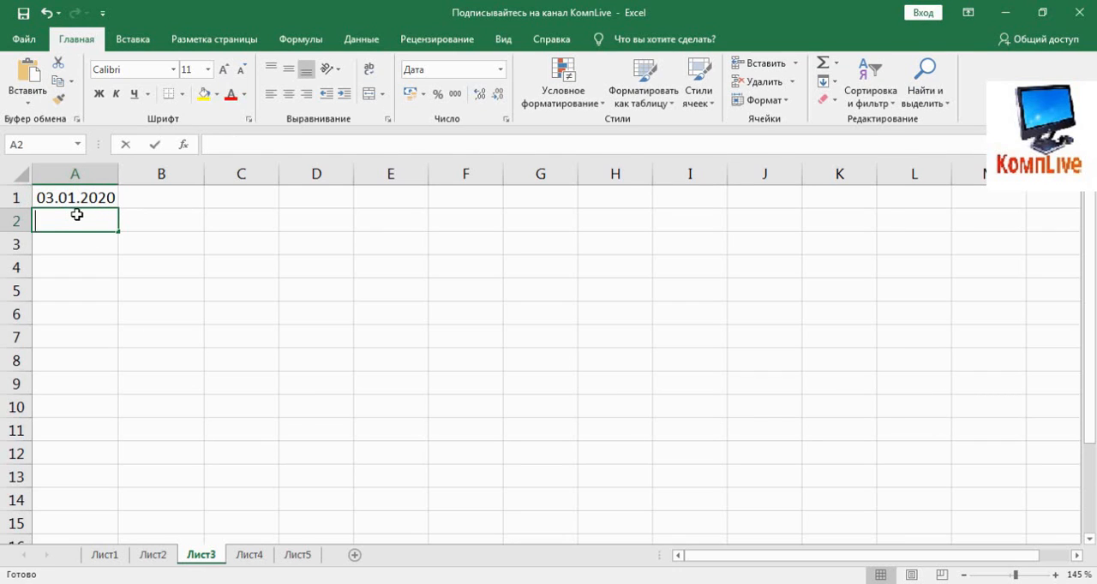
text(03/01)
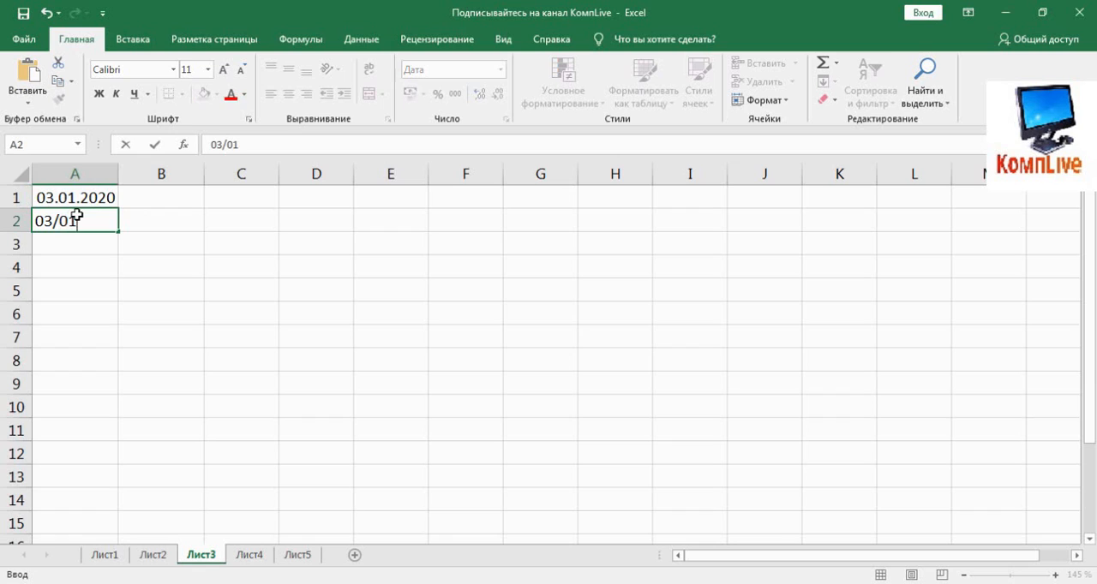
text(/20)
key(Return)
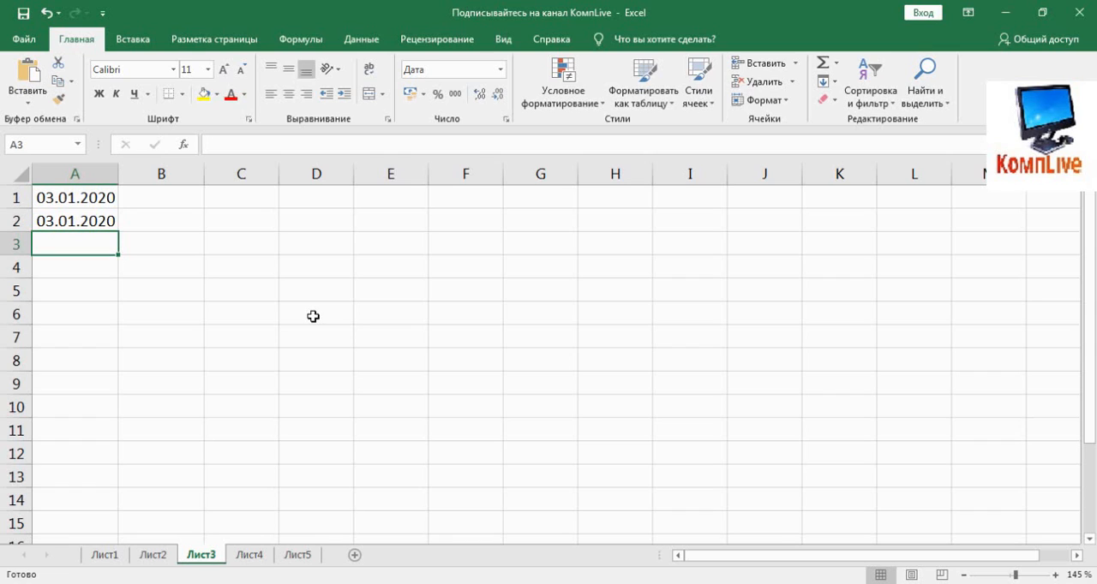
- Enter the date 25/12/21 in cell A3 and 03/01/21 in cell A4
text(25/12/21)
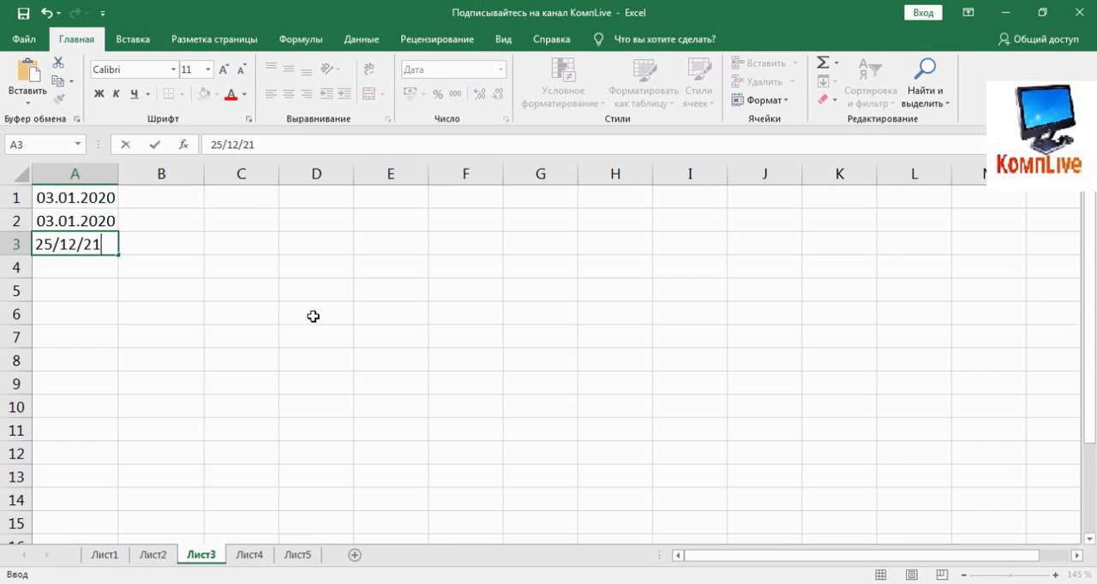
key(Return)
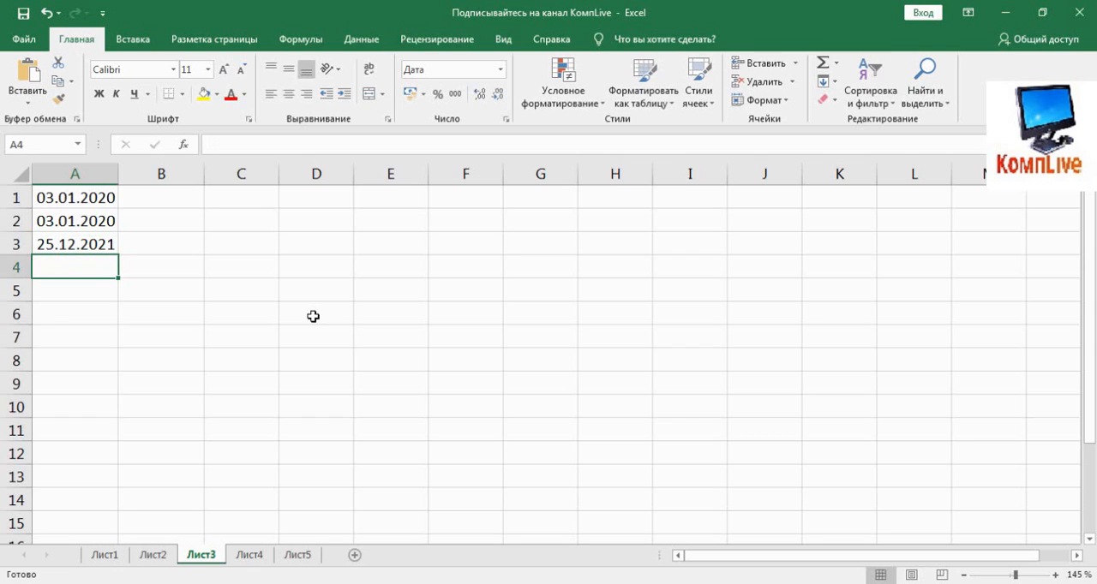
text(03/0)
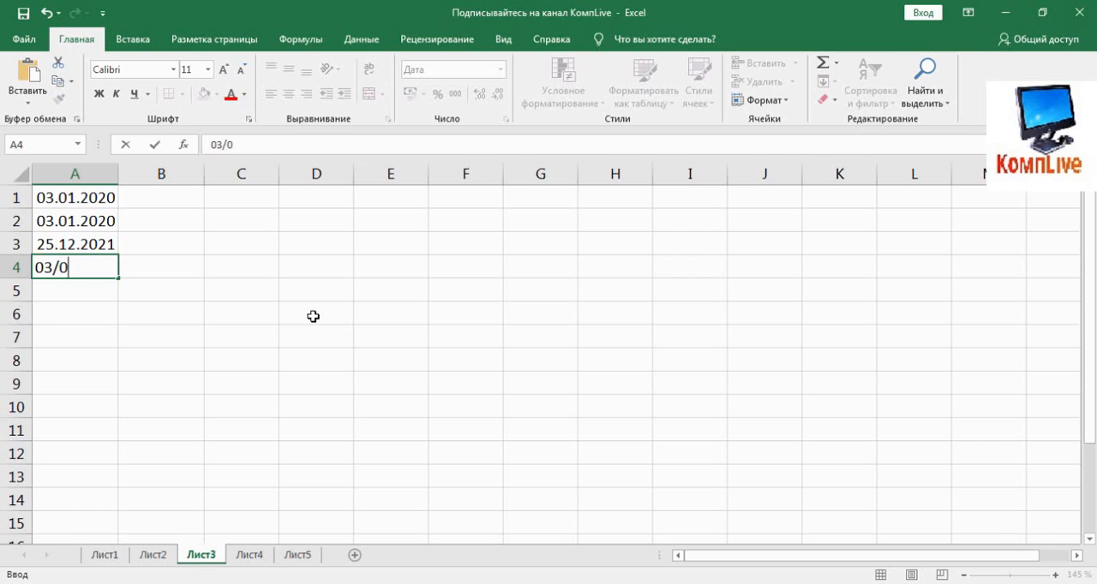
text(1/21)
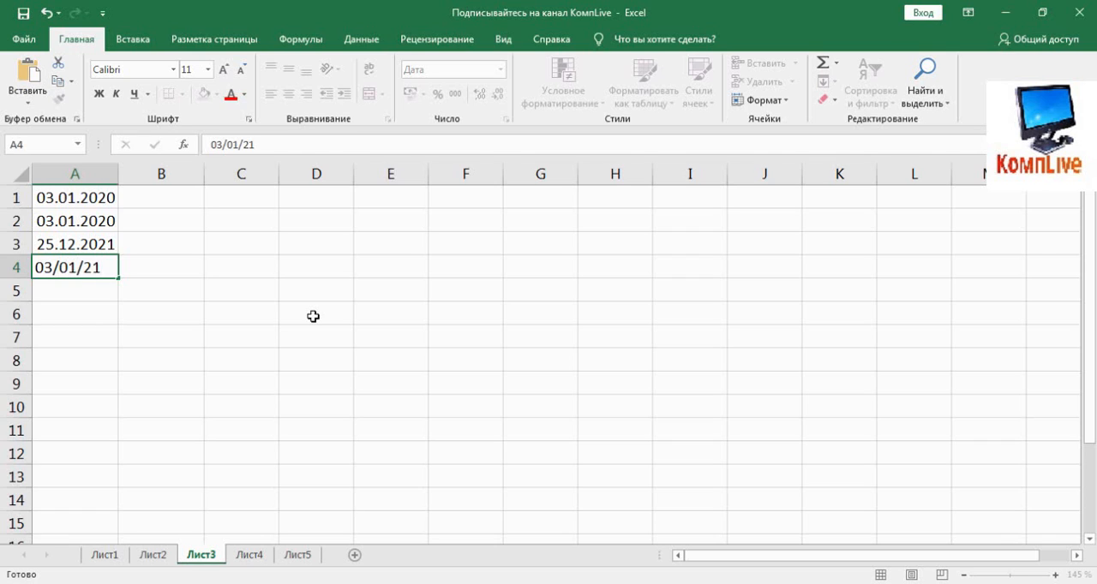
key(Return)
- Enter the date 03-01-20 in cell A5 using hyphens as separators
text(03-)
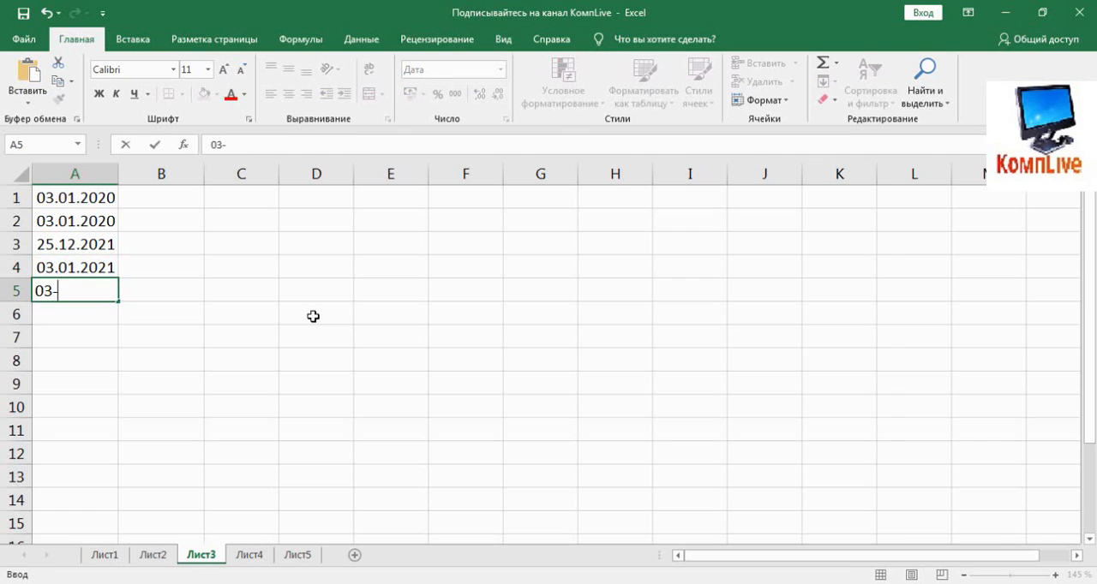
text(01-20)
key(Return)
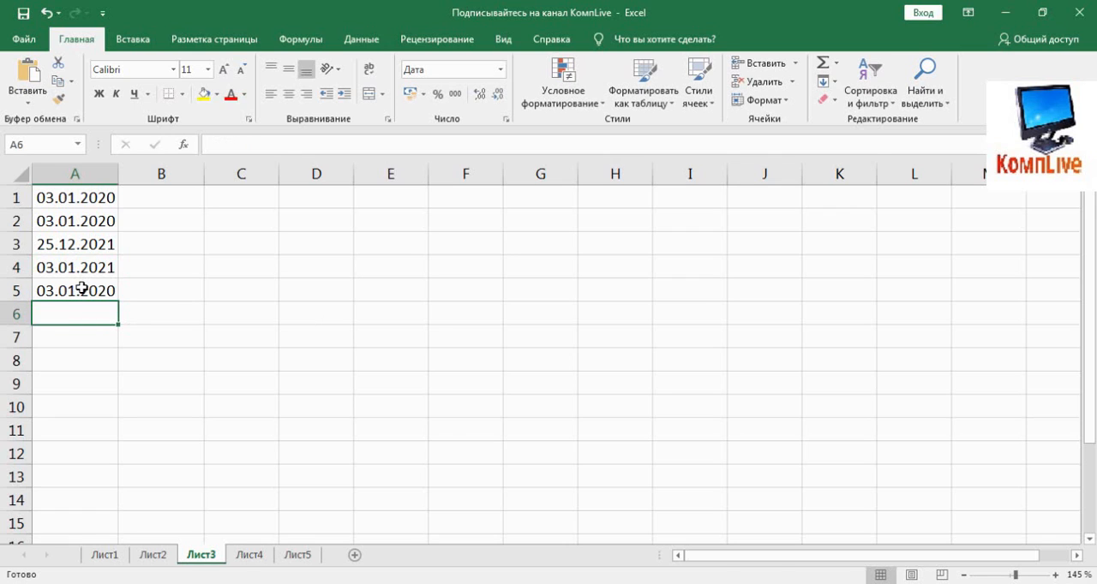
- Clear the dates from cells A1 to A5
drag(81, 288, 80, 204)
key(Delete)
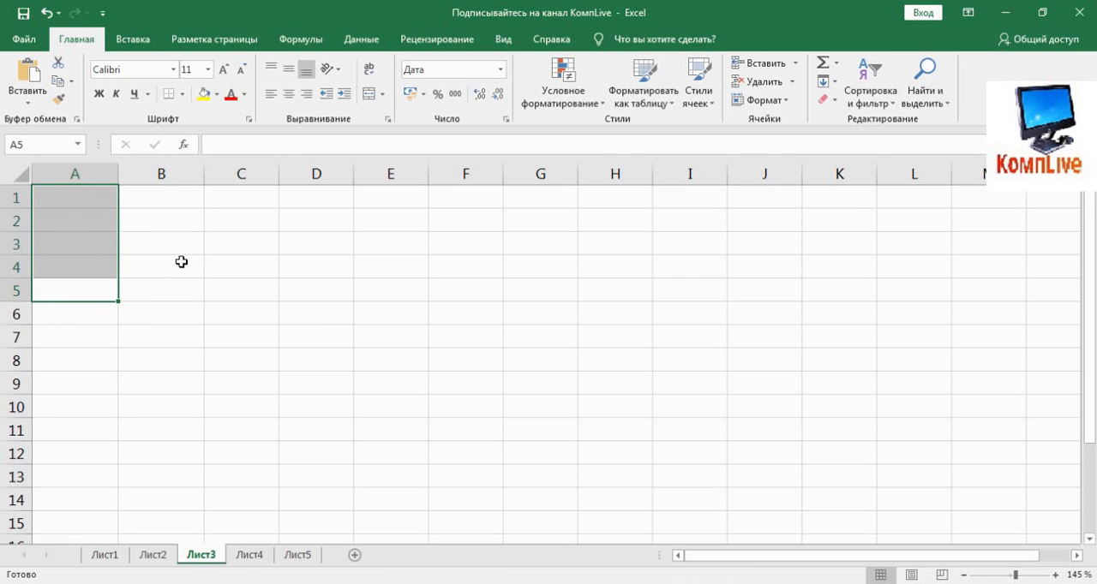
click(182, 261)
- Enter the formula =СЕГОДНЯ() in cell A1 to return the current date
click(96, 199)
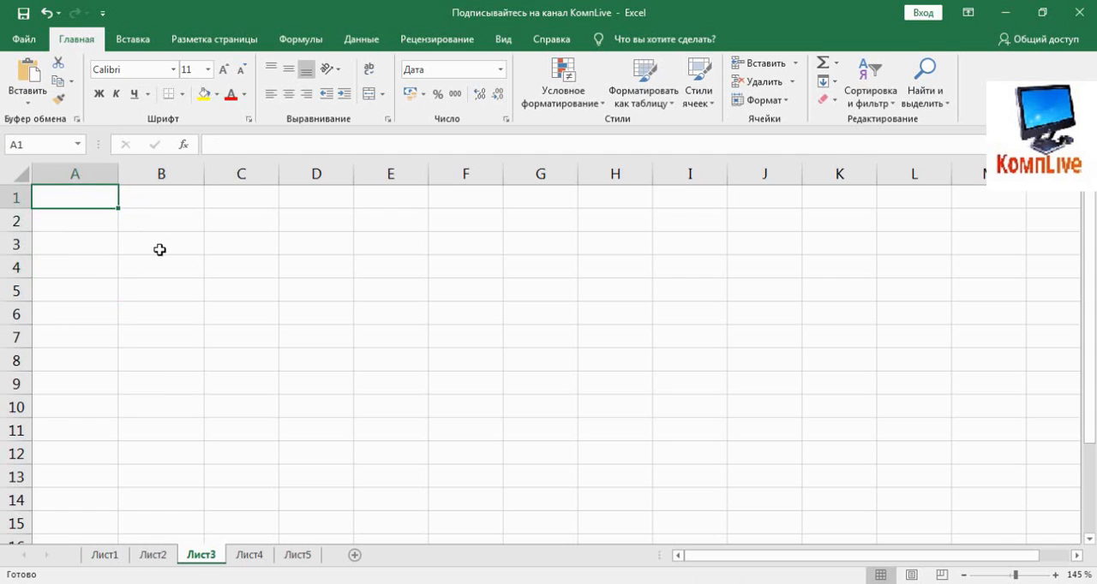
text(=с)
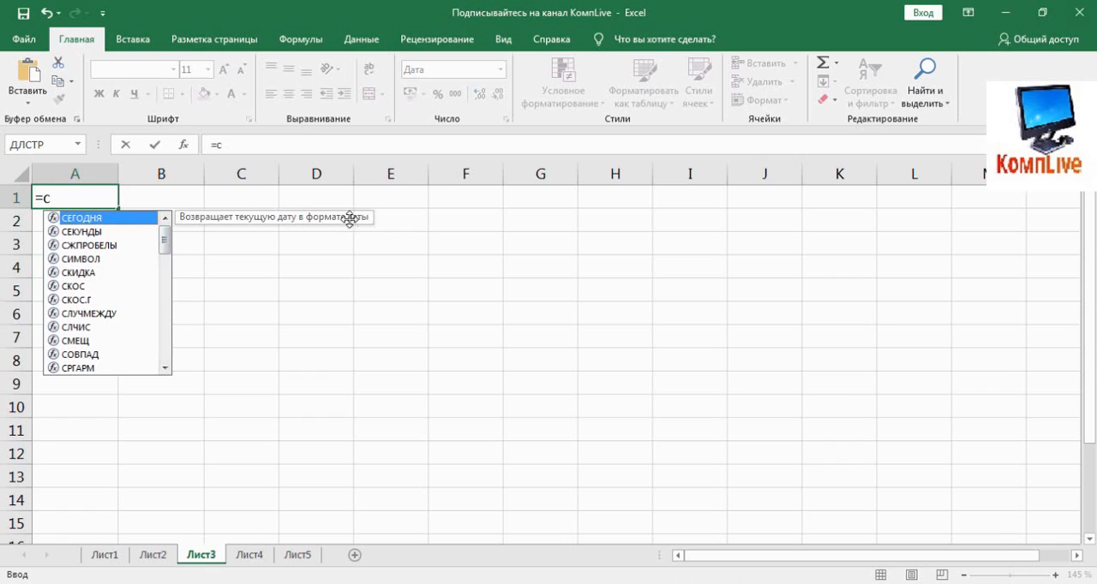
key(Tab)
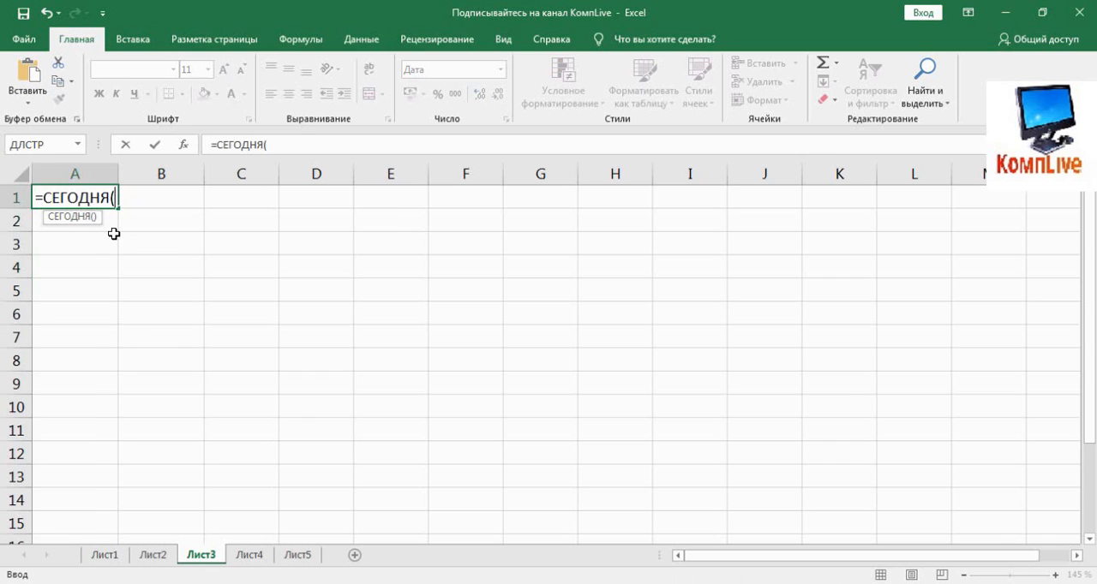
text())
key(Return)
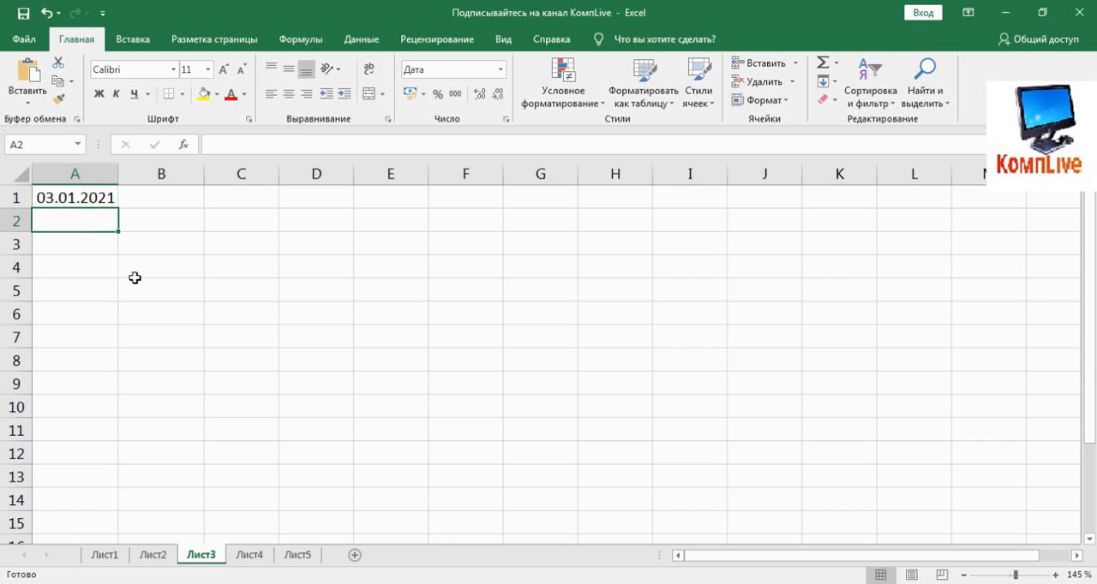
- Enter the formula =ТДАТА() in cell A2 to return the current date and time
text(=т)
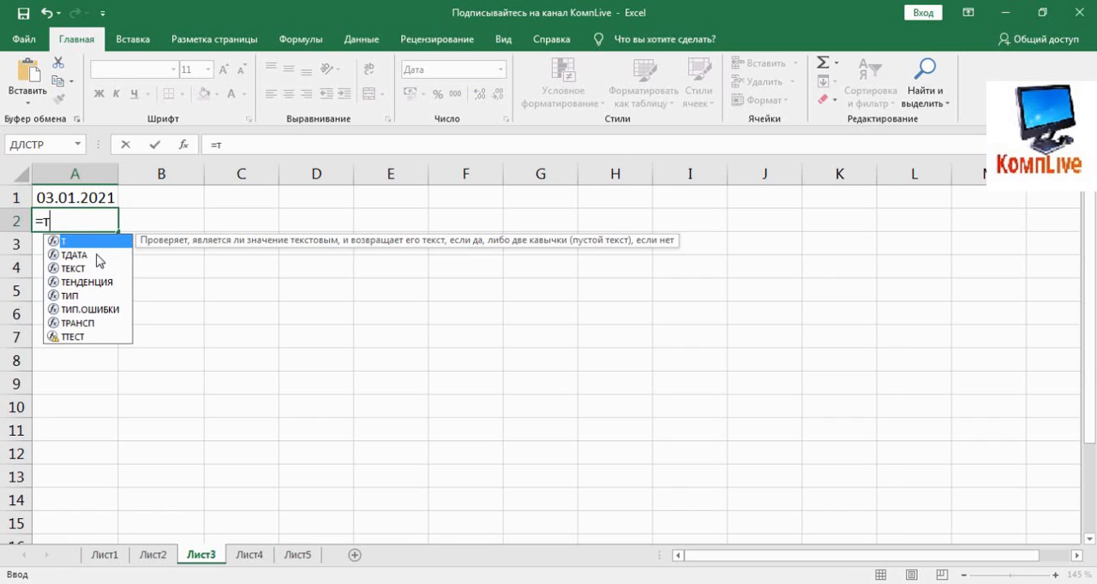
click(99, 257)
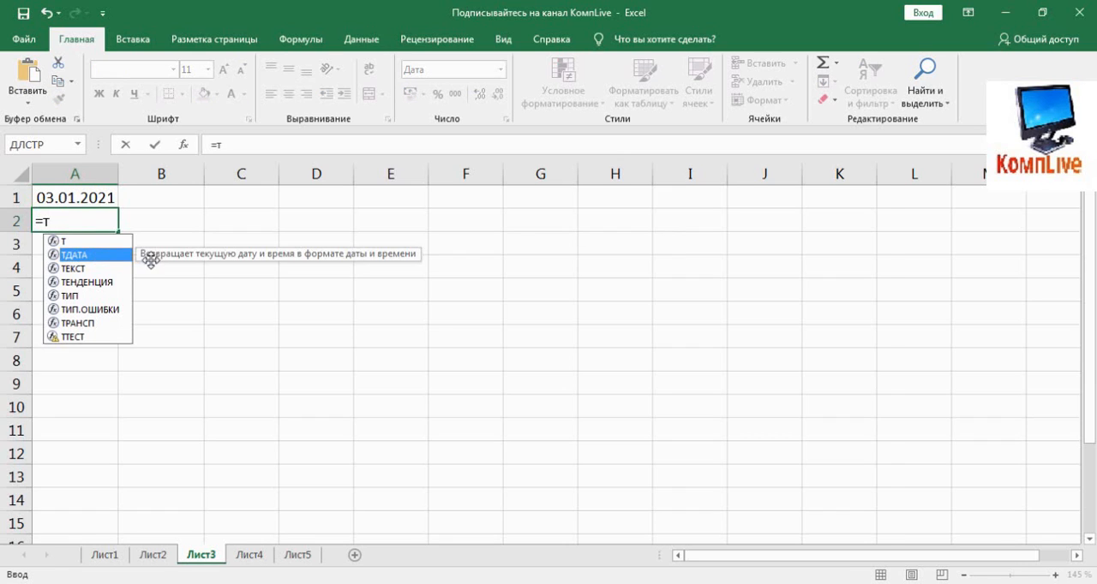
double_click(108, 259)
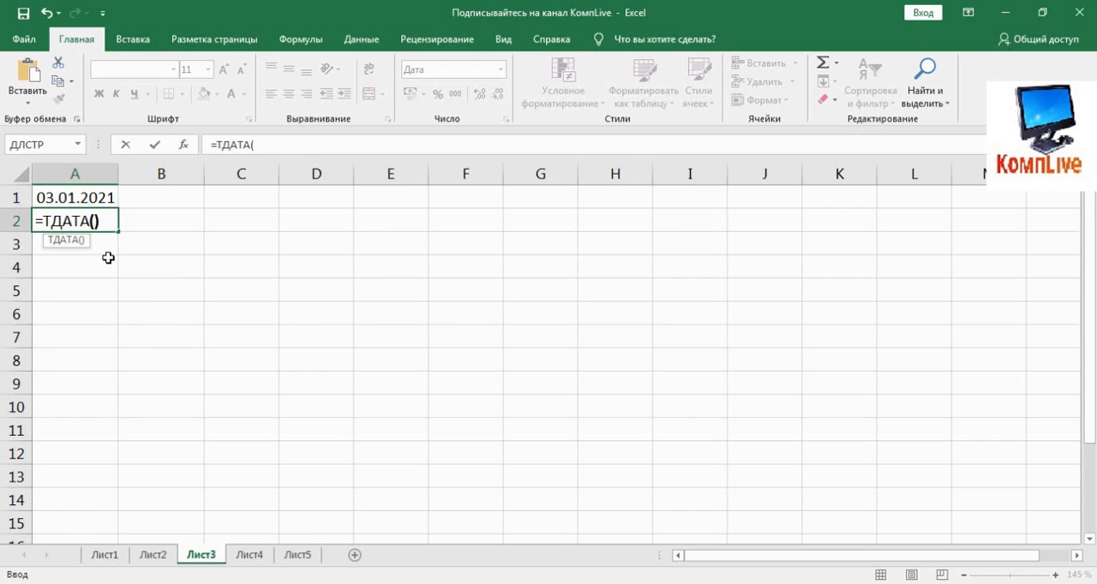
key(Return)
- Compare the formulas in cells A1 and A2, leaving both as they are
click(93, 195)
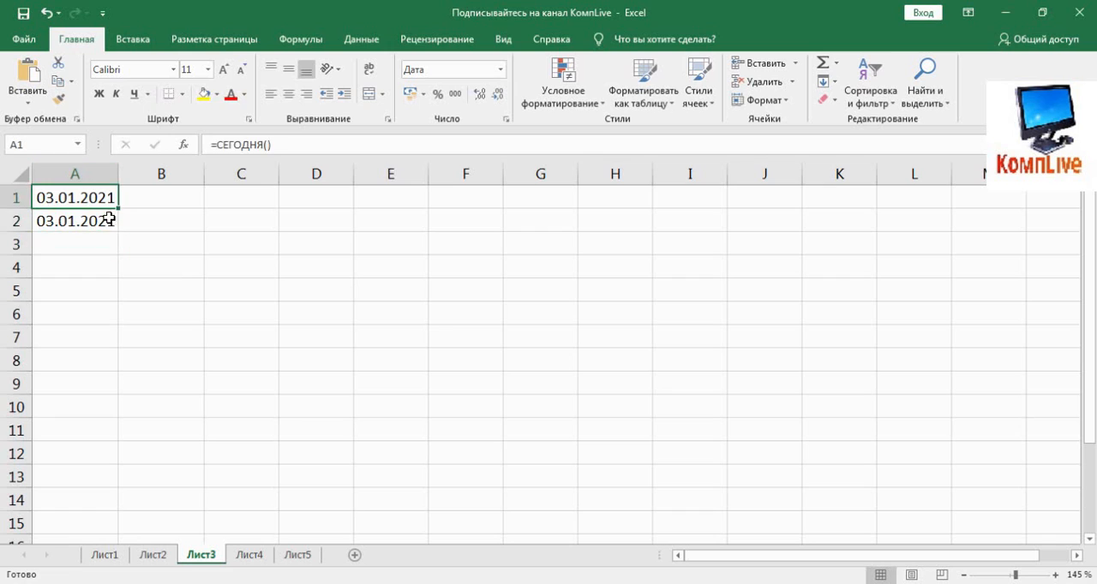
click(108, 219)
click(99, 197)
click(331, 147)
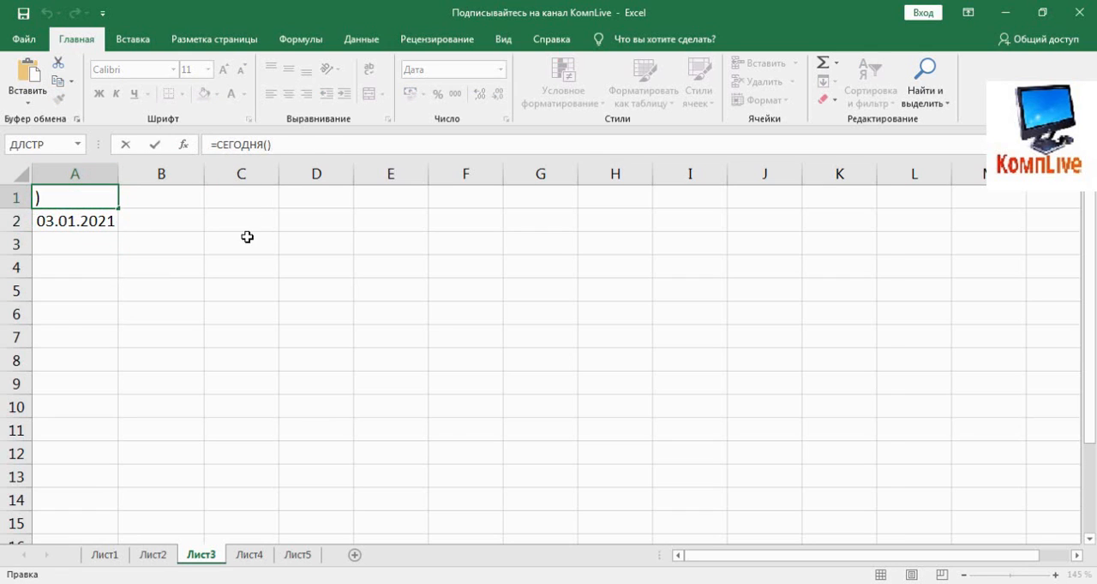
key(Escape)
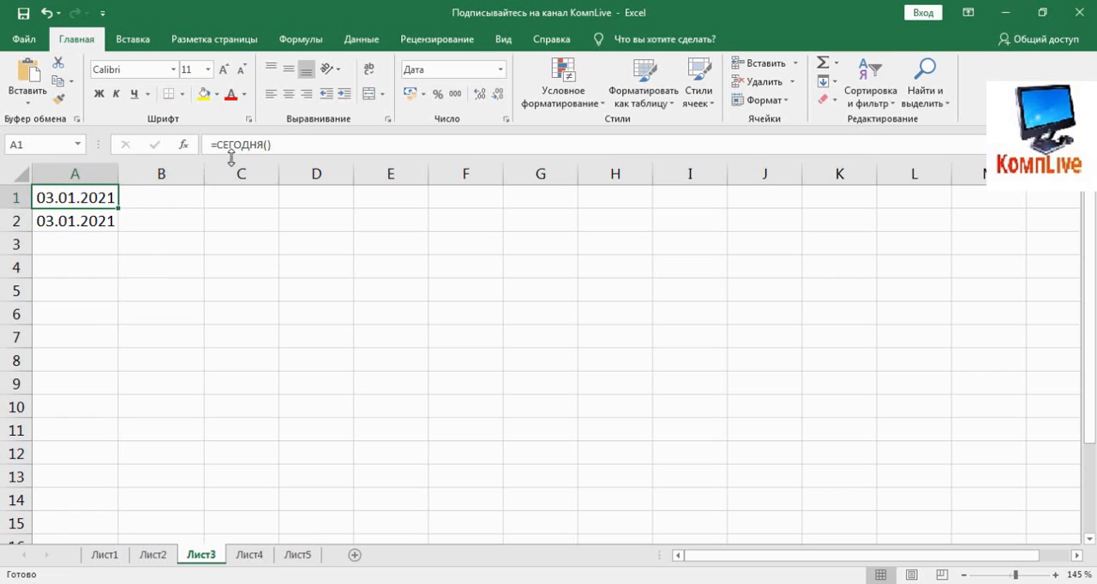
click(94, 222)
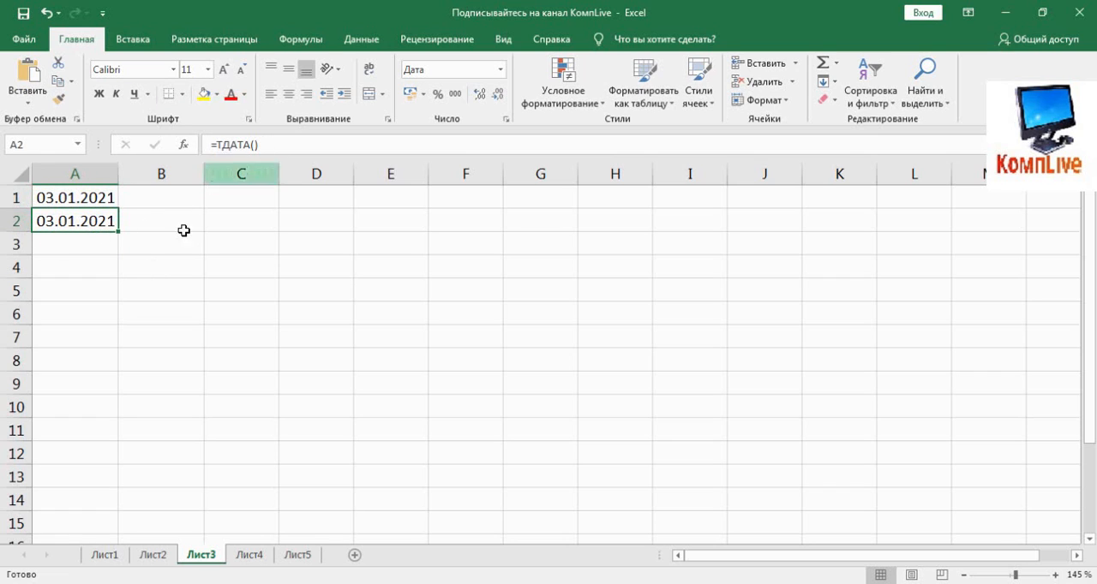
- Enter the formula =A1+1 in cell B1 to add one day to the date in A1
click(163, 201)
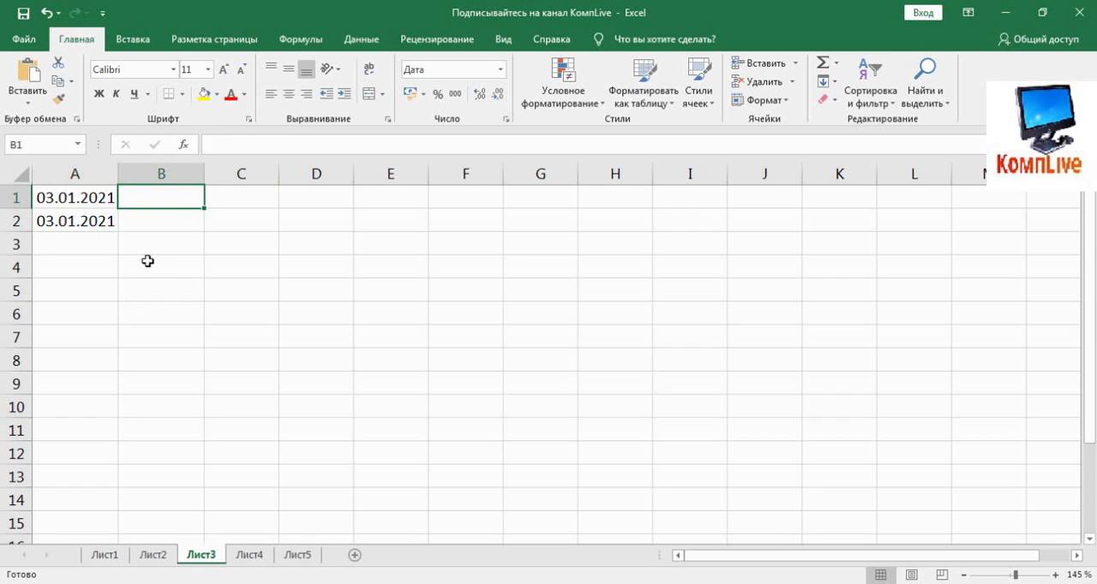
text(=)
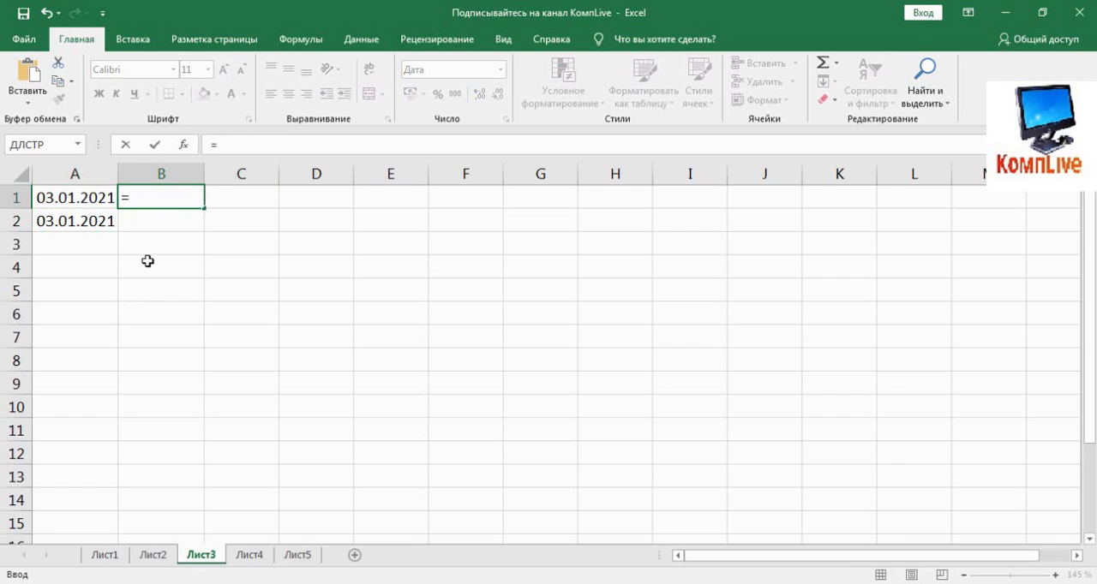
click(93, 197)
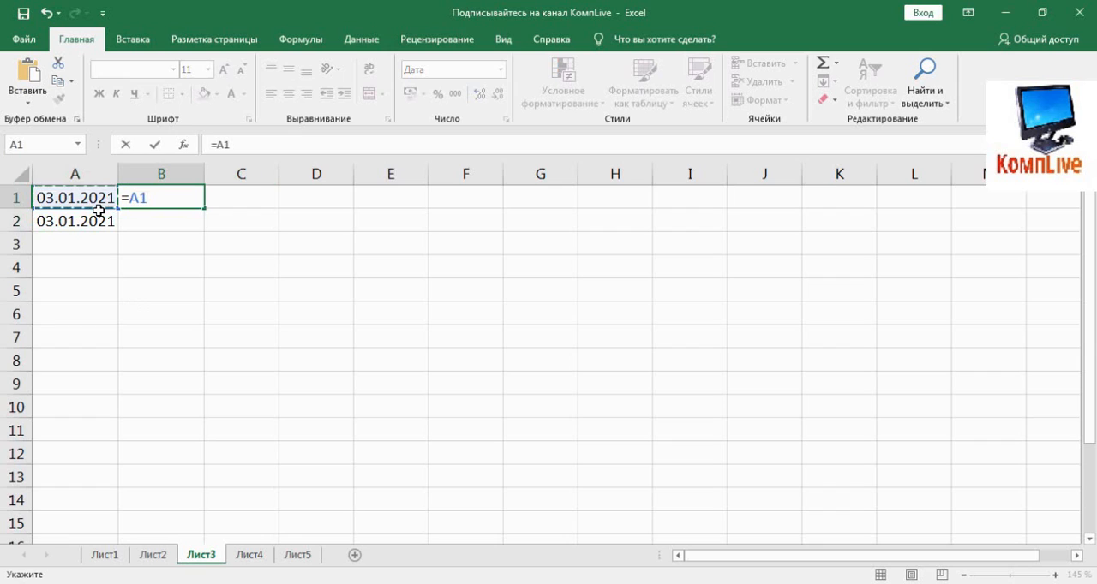
text(+1)
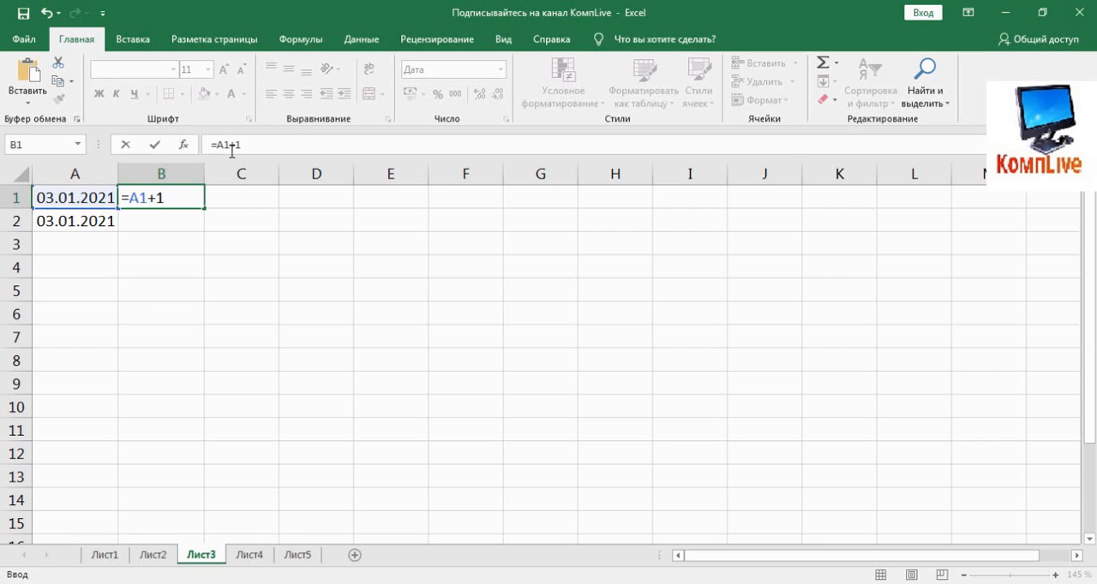
drag(227, 145, 247, 146)
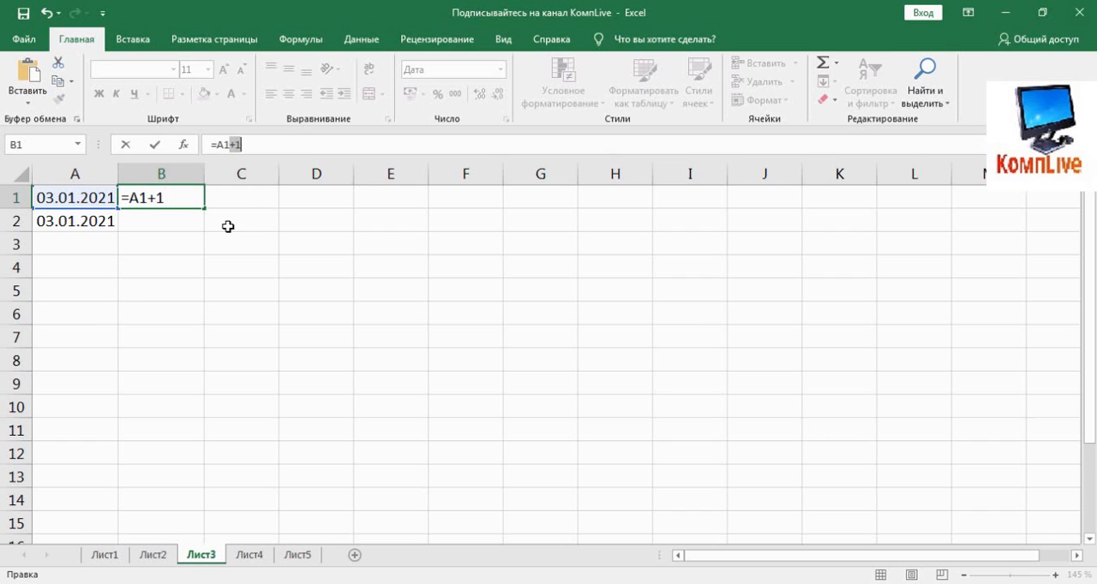
key(Return)
- Fill the formula from B1 across to C1 and widen column C so the full date fits
click(168, 199)
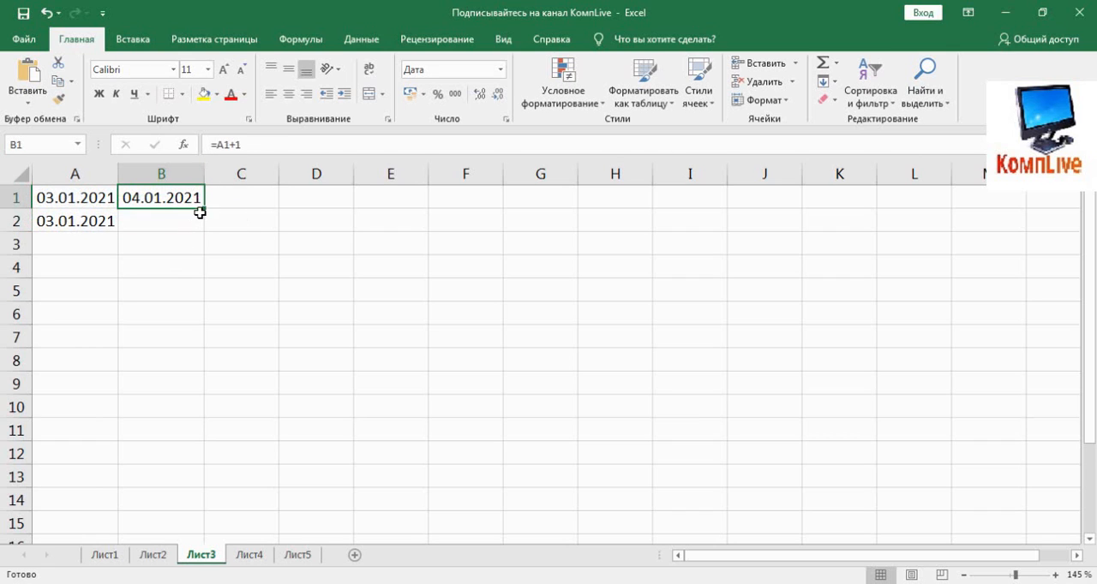
drag(203, 210, 260, 215)
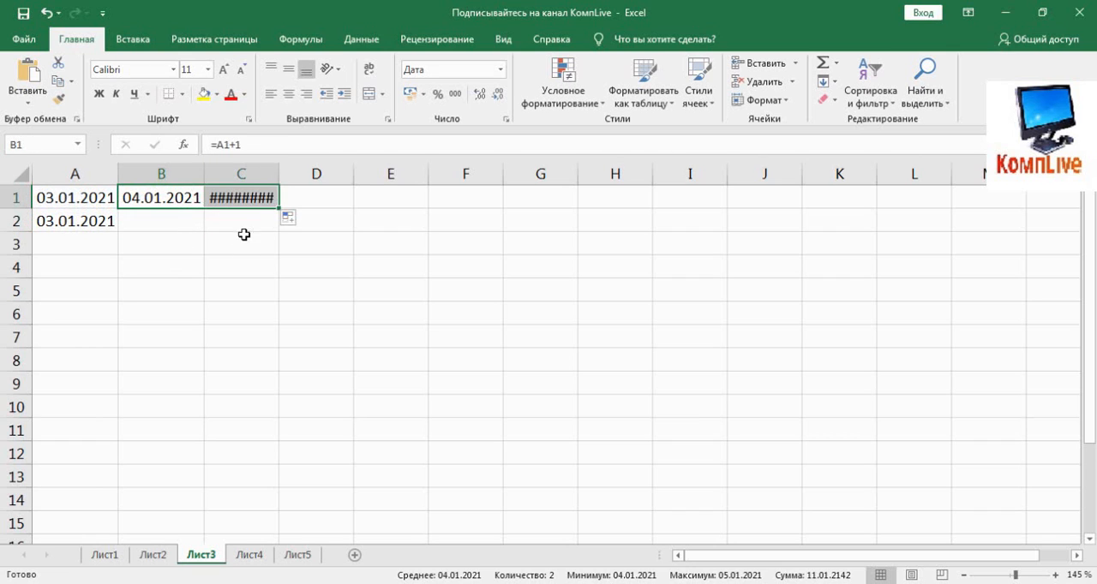
click(247, 238)
click(247, 199)
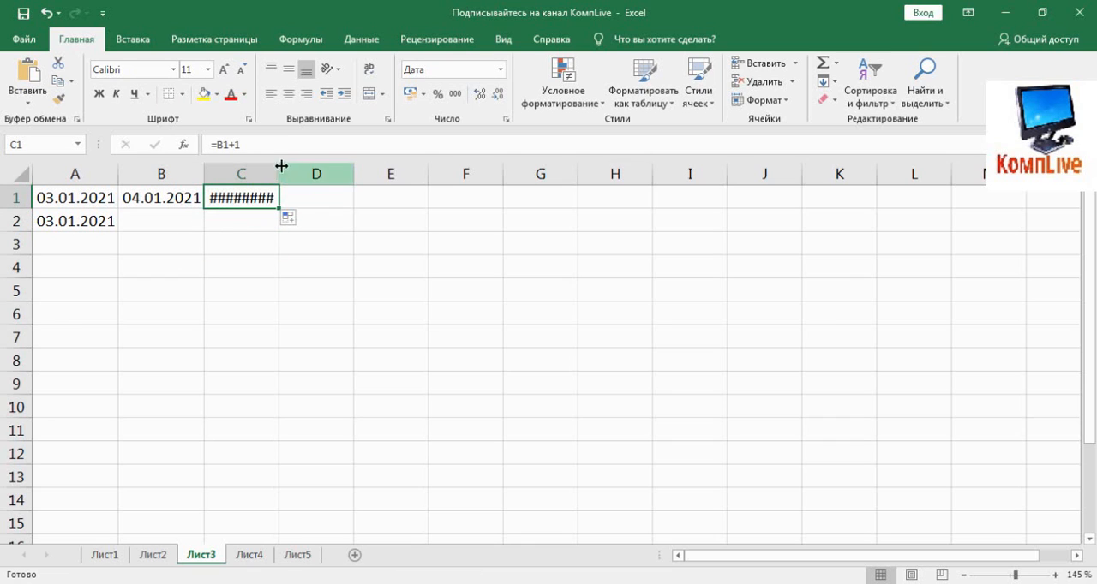
drag(282, 167, 293, 174)
click(250, 260)
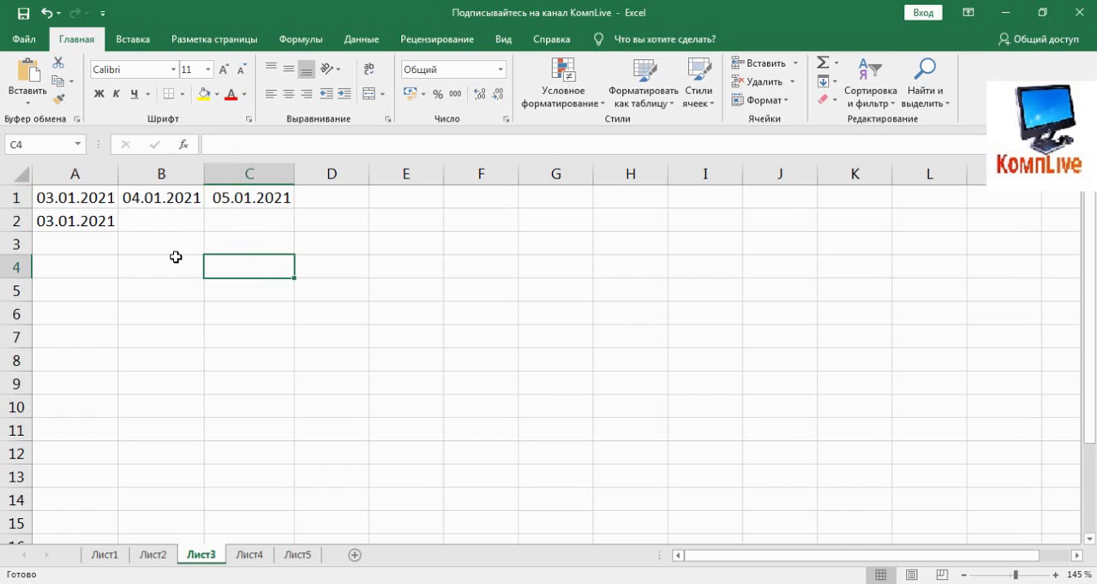
- Fill the formula from B1 down through B9 and check the formula in B3 against its source cell A3
click(200, 202)
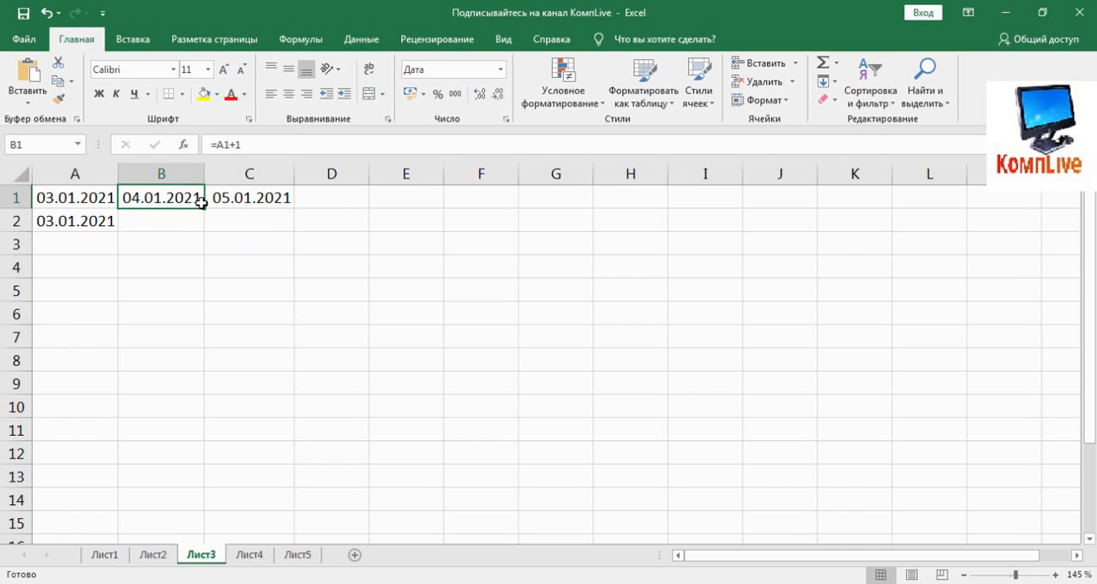
drag(202, 206, 160, 386)
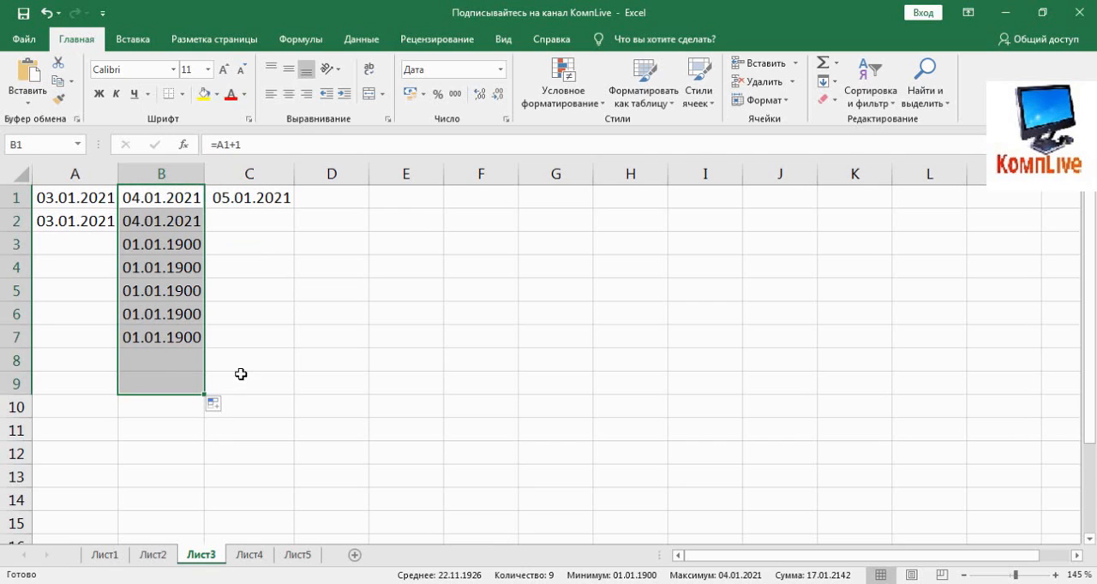
click(163, 248)
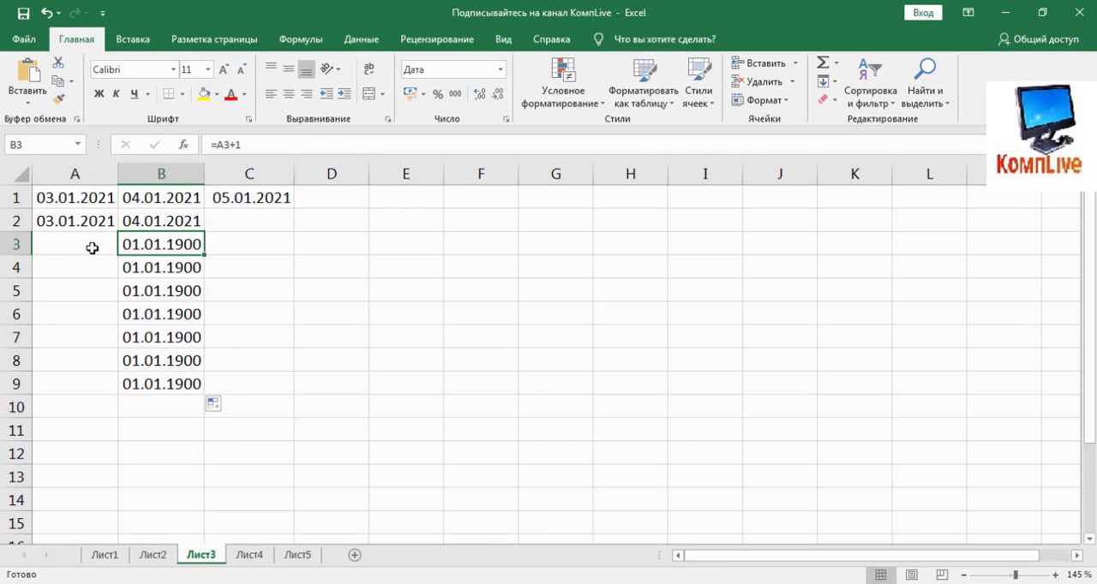
click(84, 246)
- Fill the ТДАТА formula from A2 down through A9
click(114, 222)
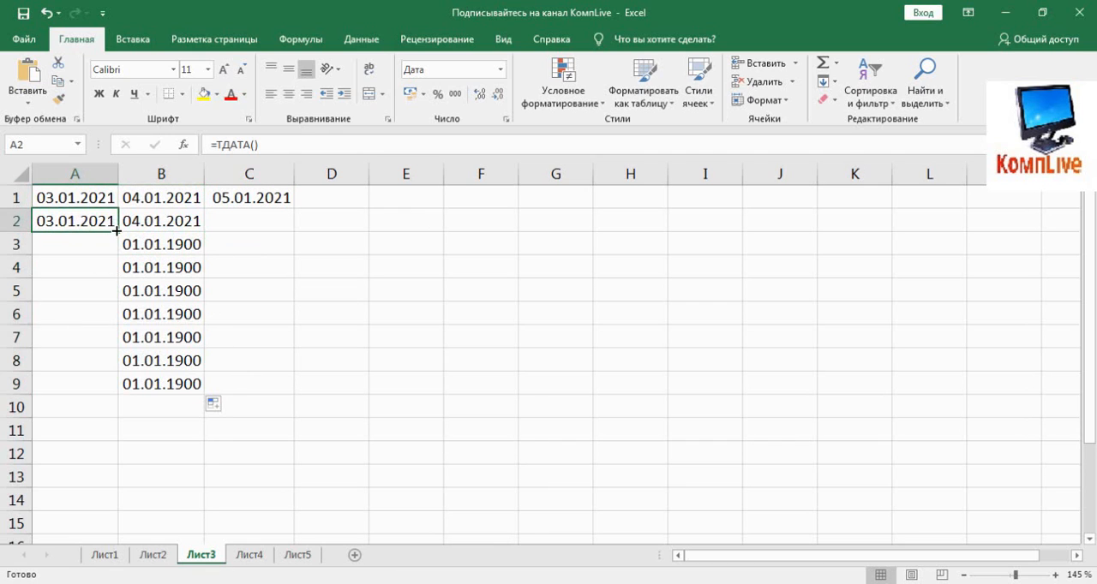
drag(117, 231, 77, 257)
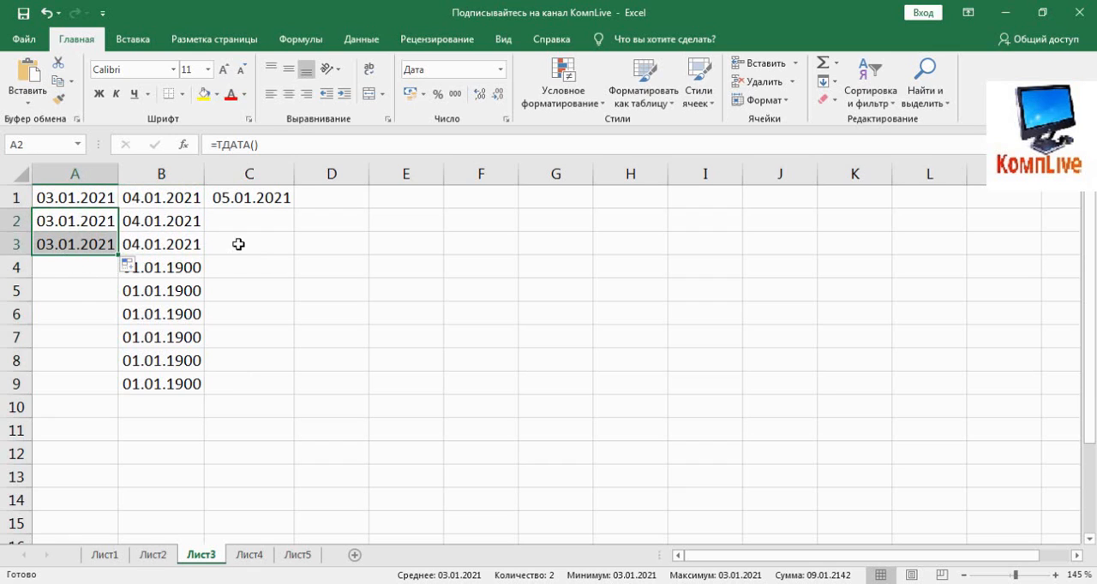
click(100, 243)
click(109, 221)
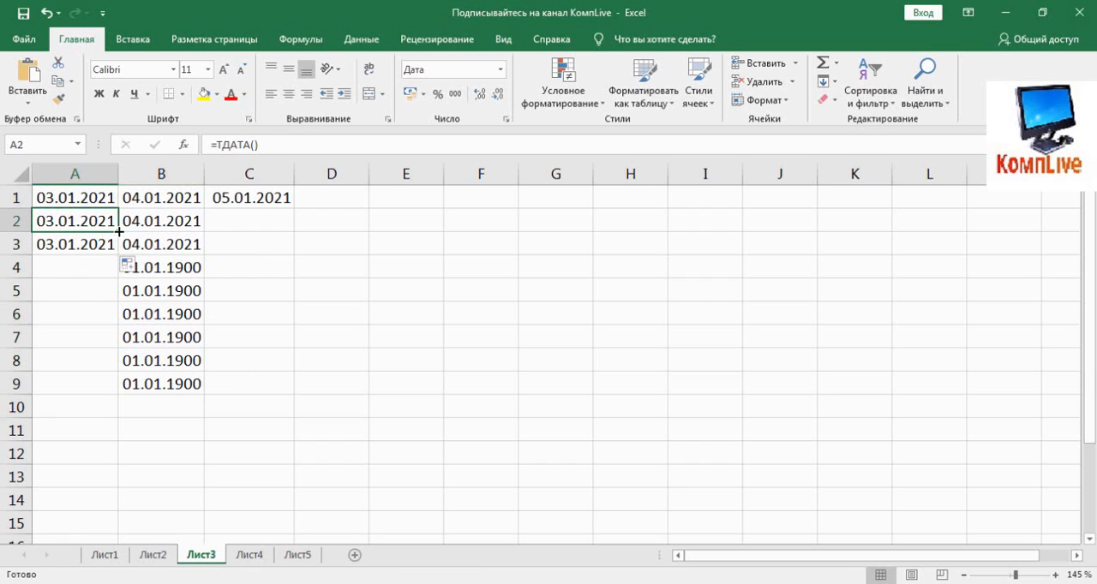
drag(119, 231, 108, 403)
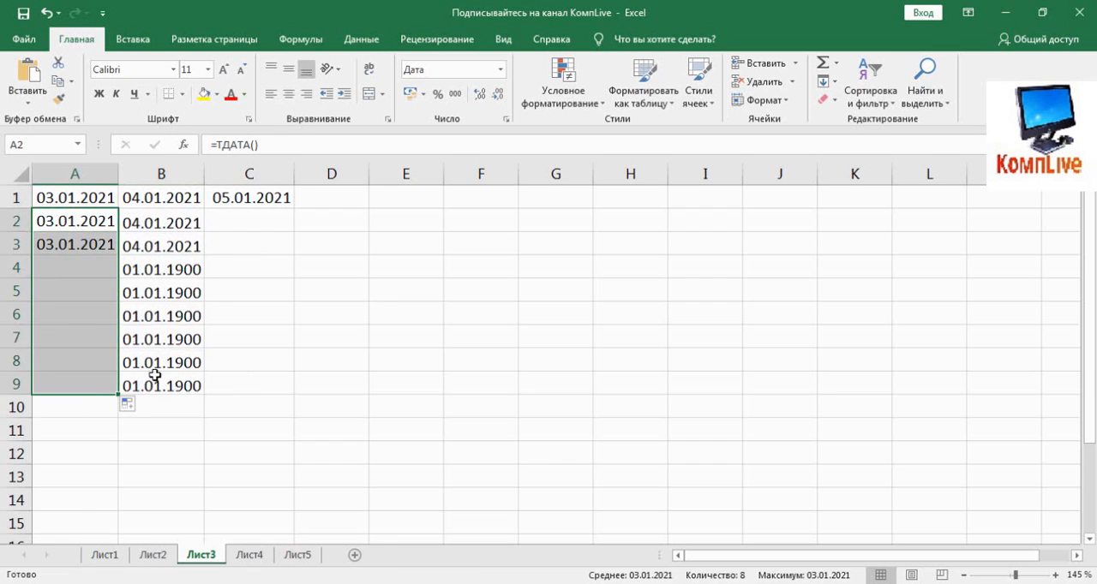
click(110, 224)
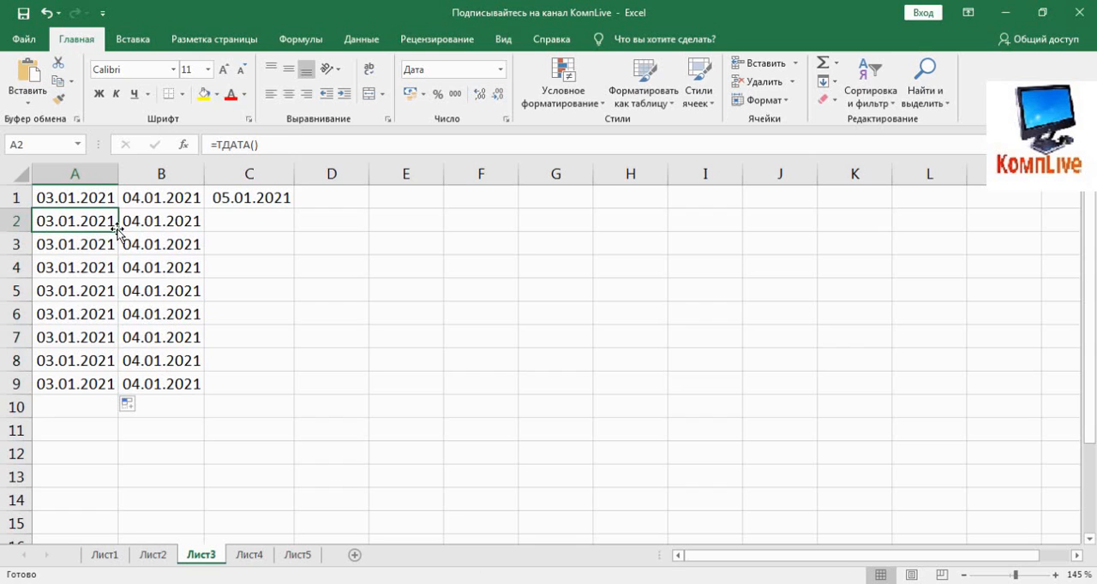
drag(117, 230, 111, 390)
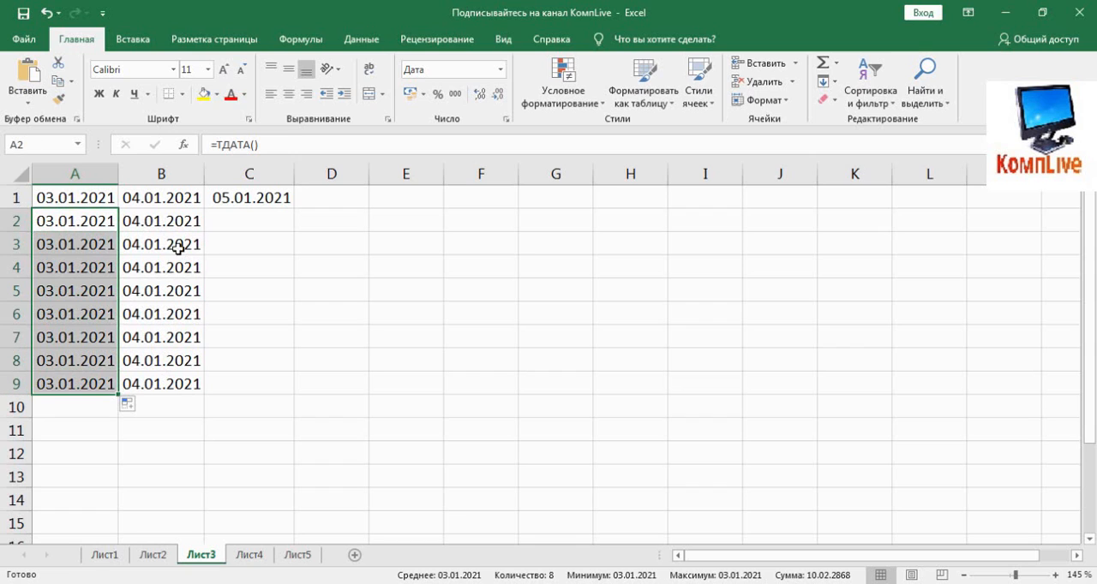
click(108, 225)
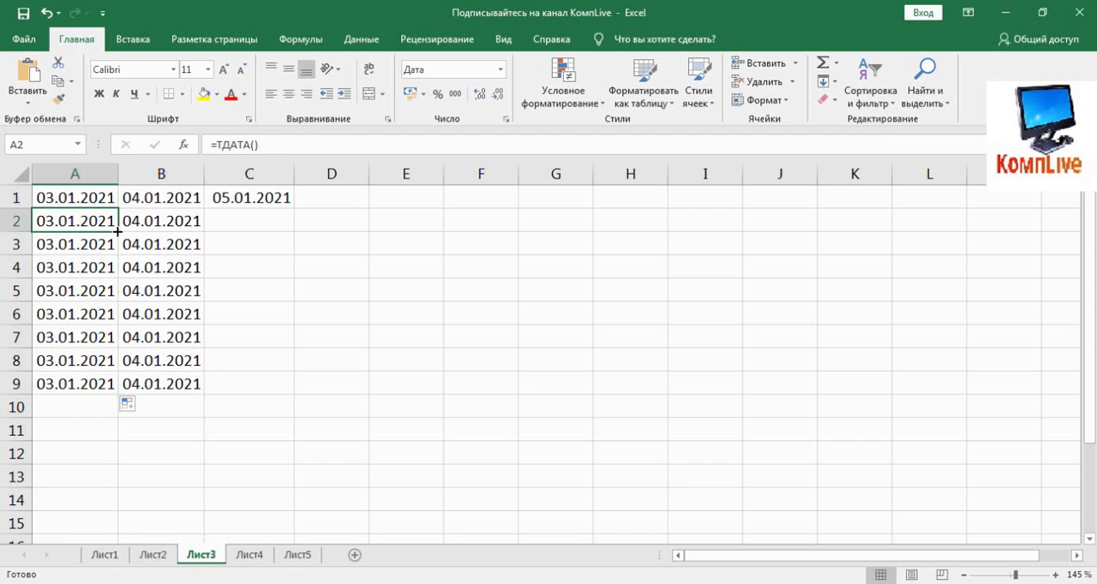
drag(117, 231, 91, 388)
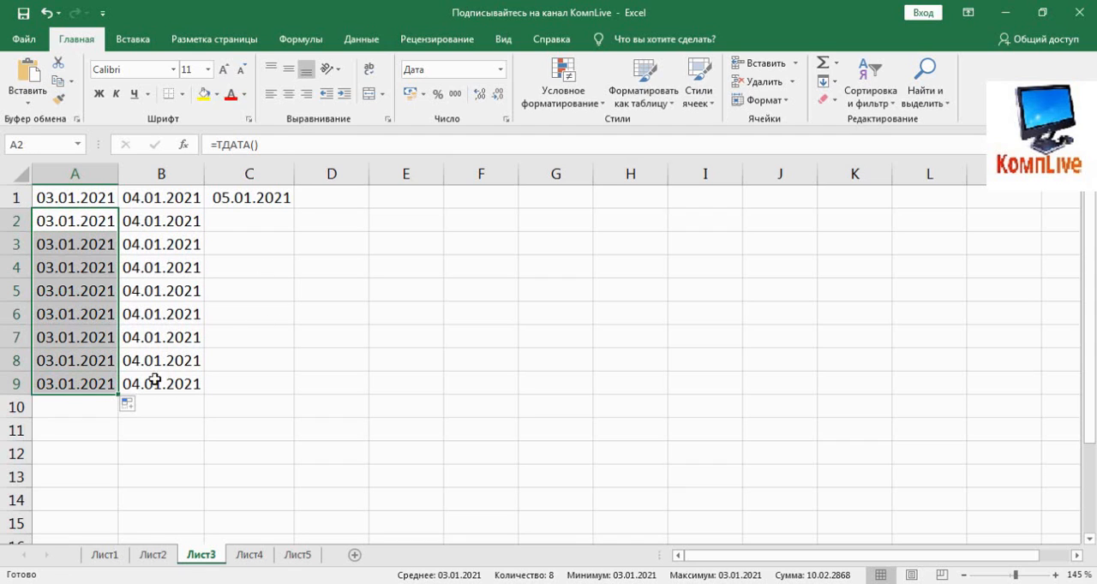
- Change the formula in cell B1 to =A1+0
click(151, 198)
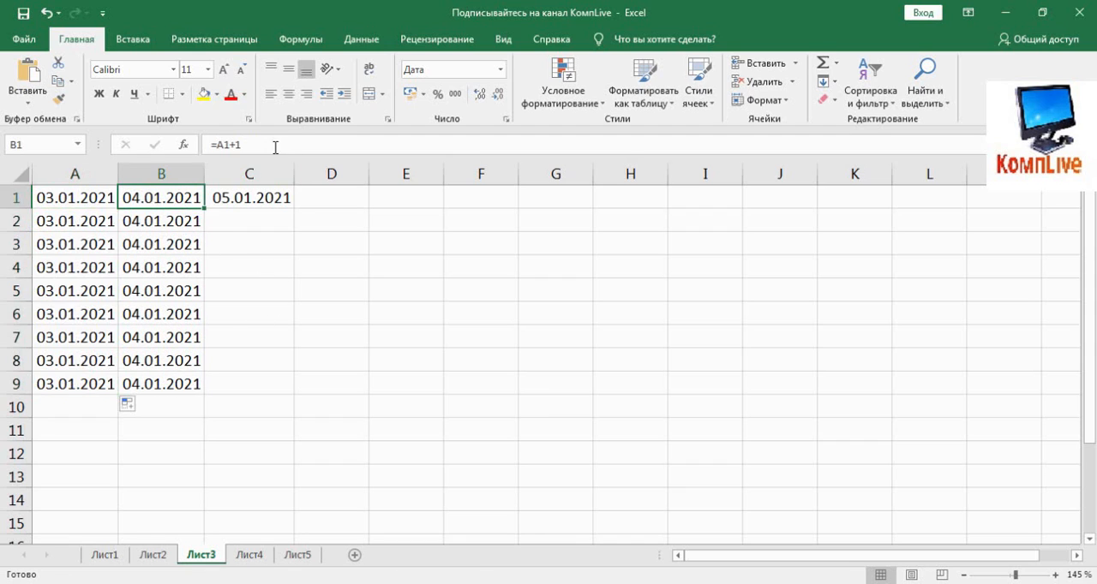
click(275, 145)
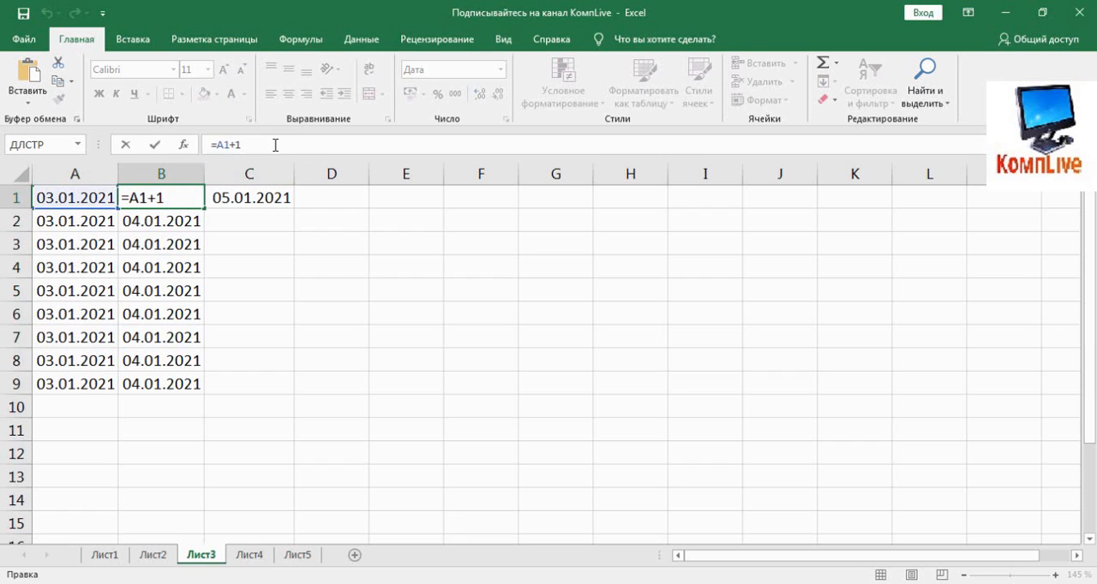
key(BackSpace)
key(Return)
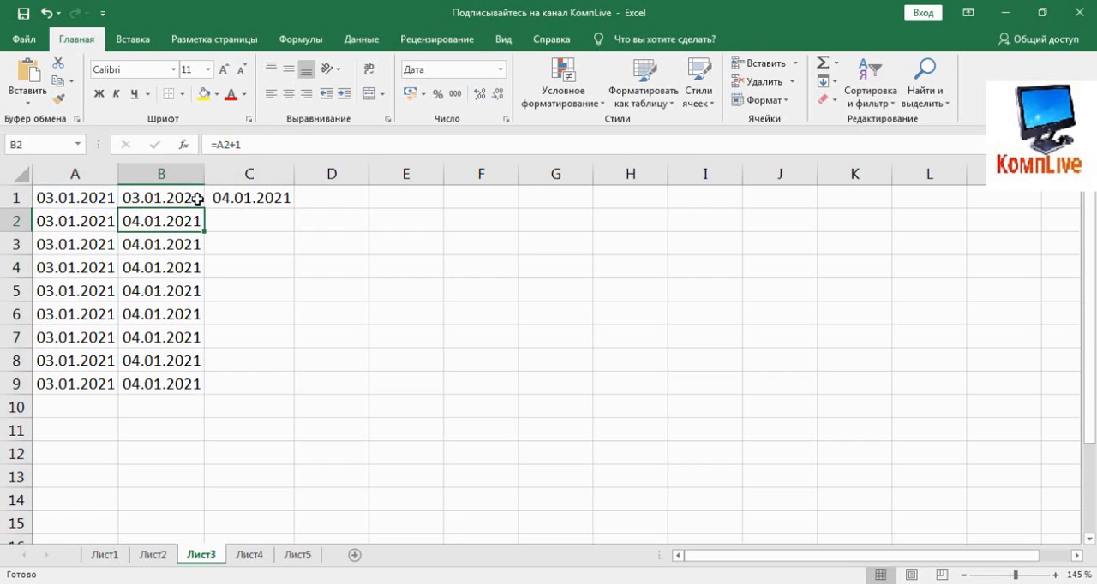
- Change the formula in cell B1 to =A1+5 so it adds five days to the date in A1
click(162, 202)
click(252, 145)
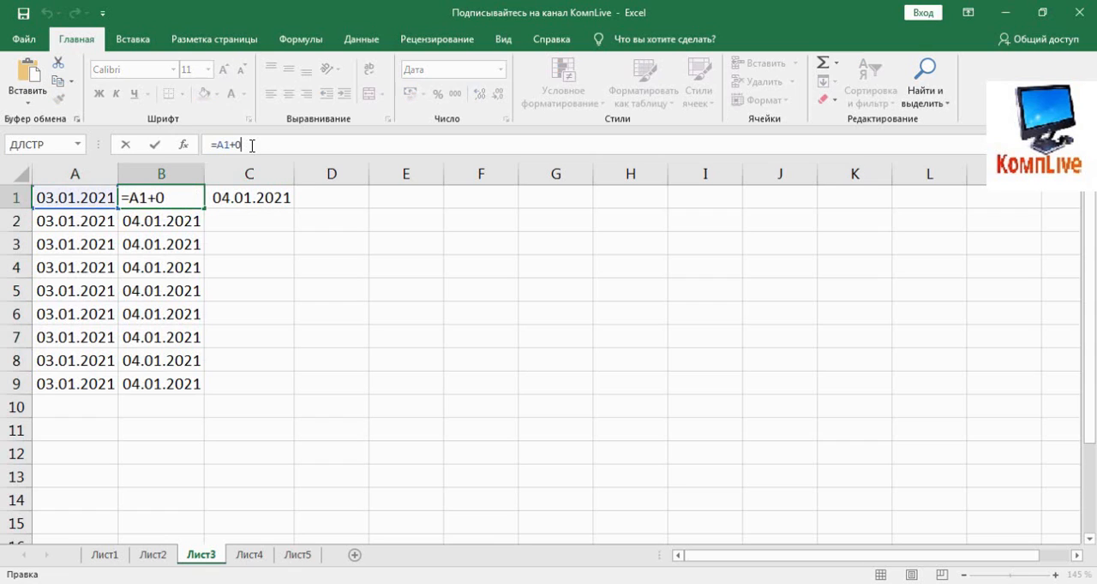
key(BackSpace)
text(5)
key(Return)
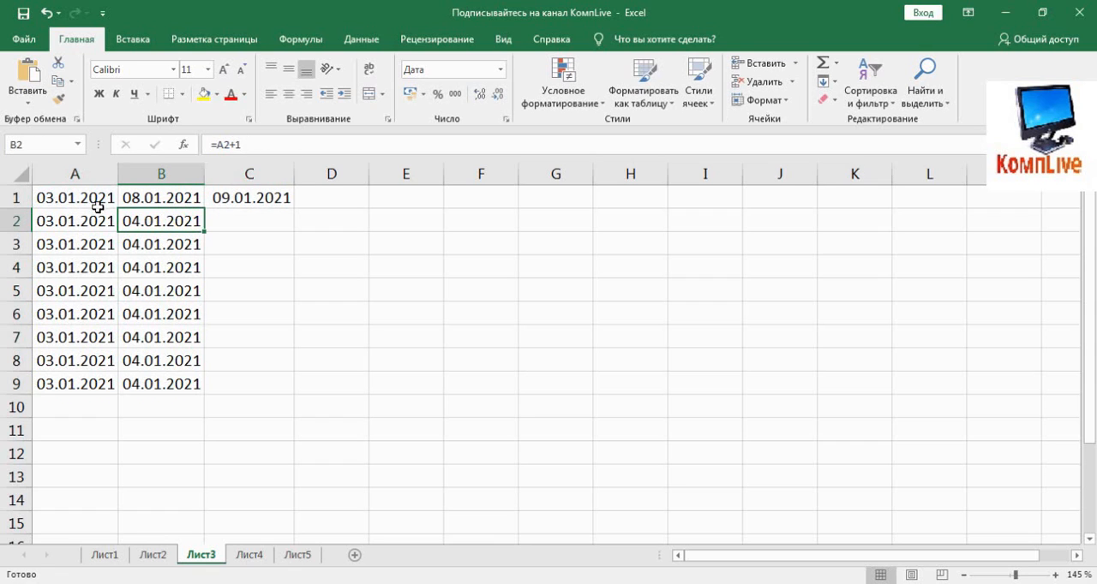
- Change the formula in cell B1 to =A1+14 and fill it down through B9
click(176, 197)
click(253, 147)
key(BackSpace)
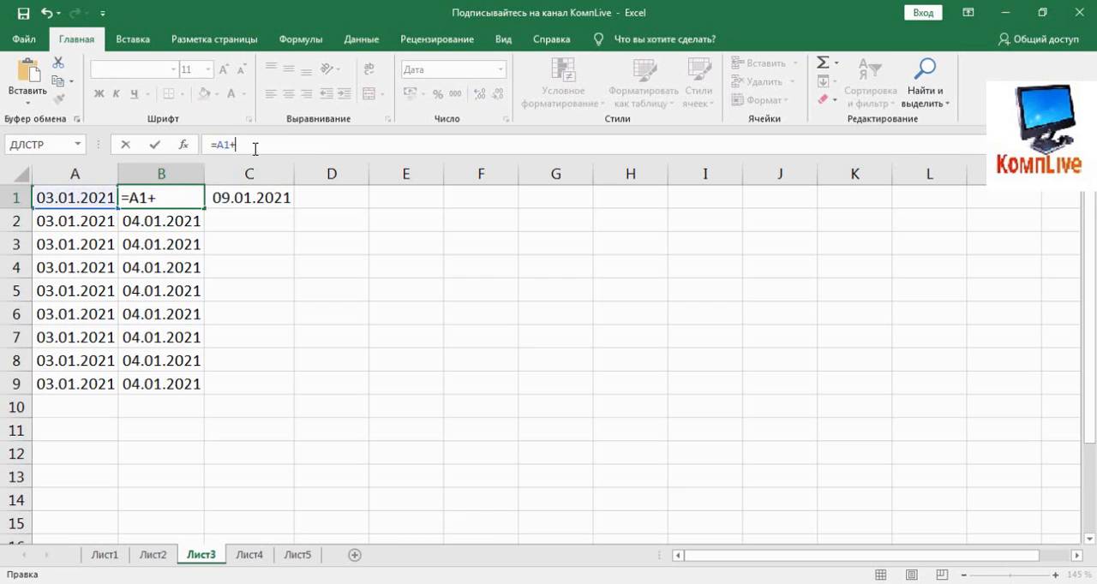
text(14)
key(Return)
click(199, 202)
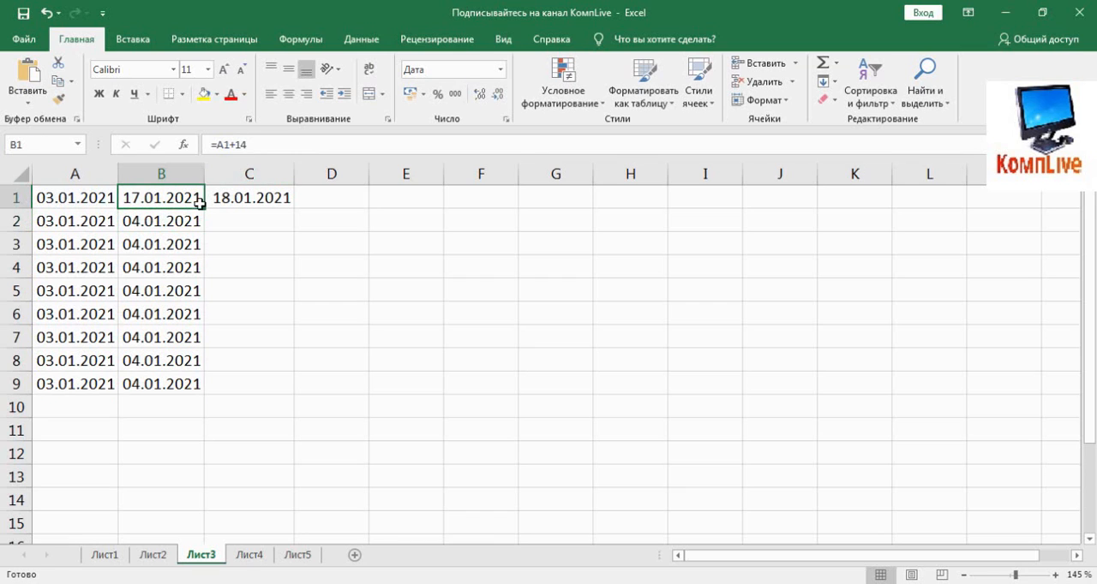
drag(202, 209, 165, 385)
click(295, 393)
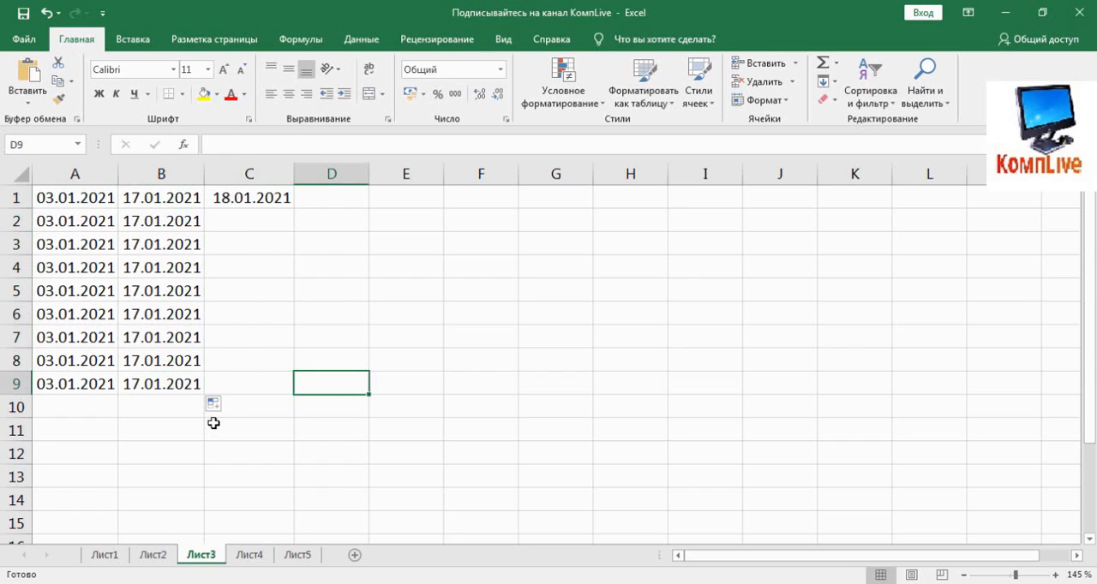
- Fill the formula from C1 across to F1 and widen columns D to F so the full dates fit
click(246, 196)
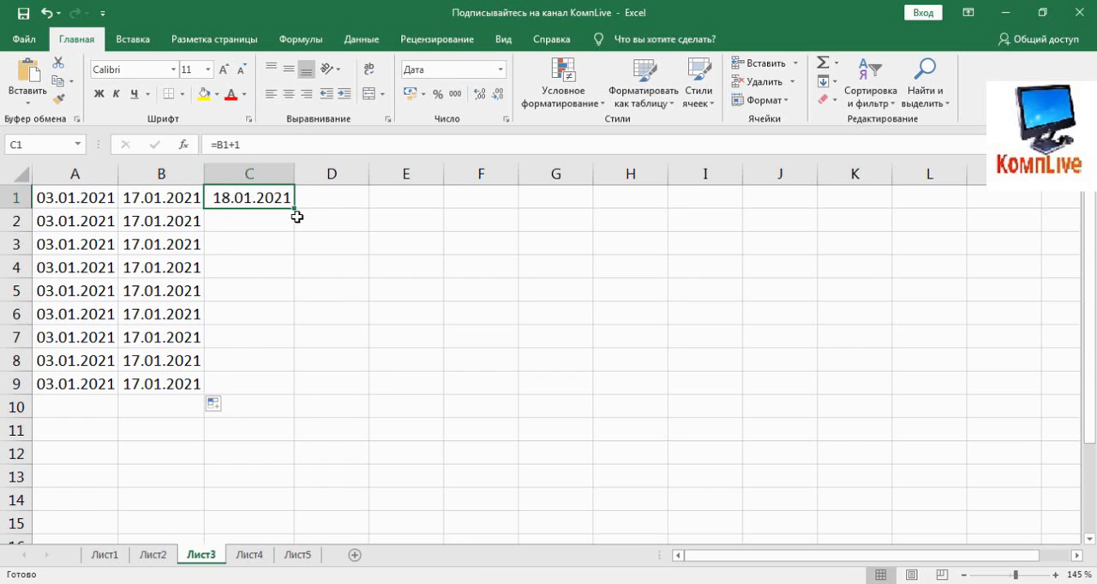
drag(295, 206, 504, 197)
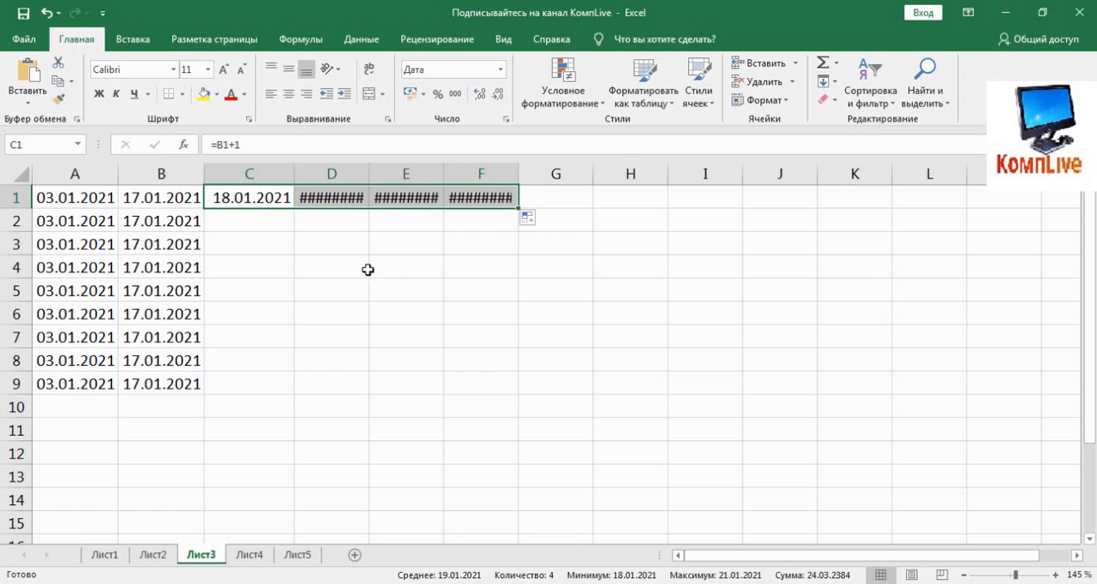
click(349, 250)
drag(339, 174, 465, 169)
click(421, 287)
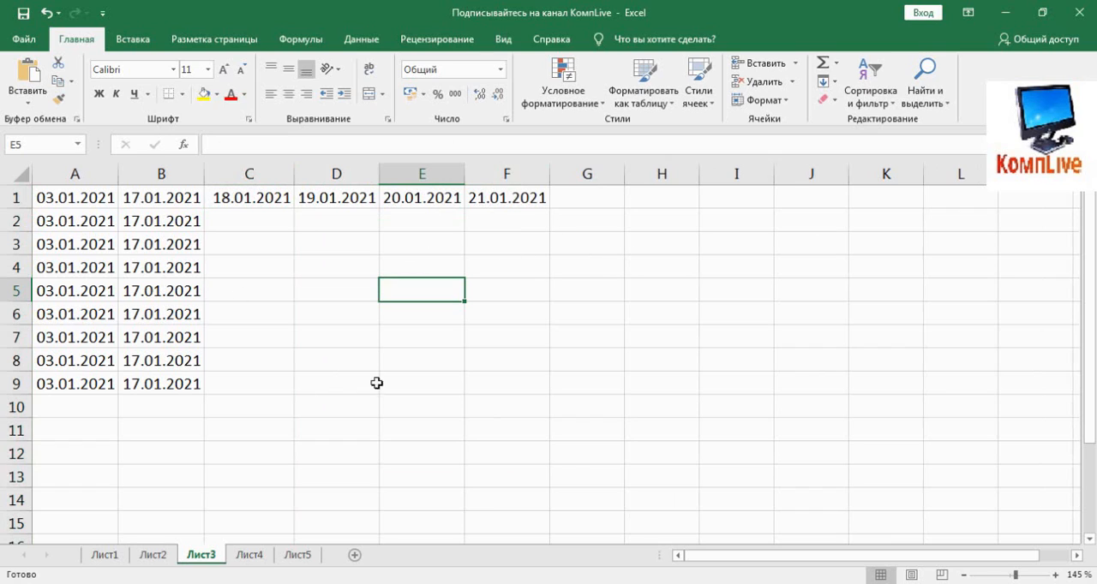
- Enter the formula =A1+1 in cell J5 to add one day to the date in A1
click(815, 286)
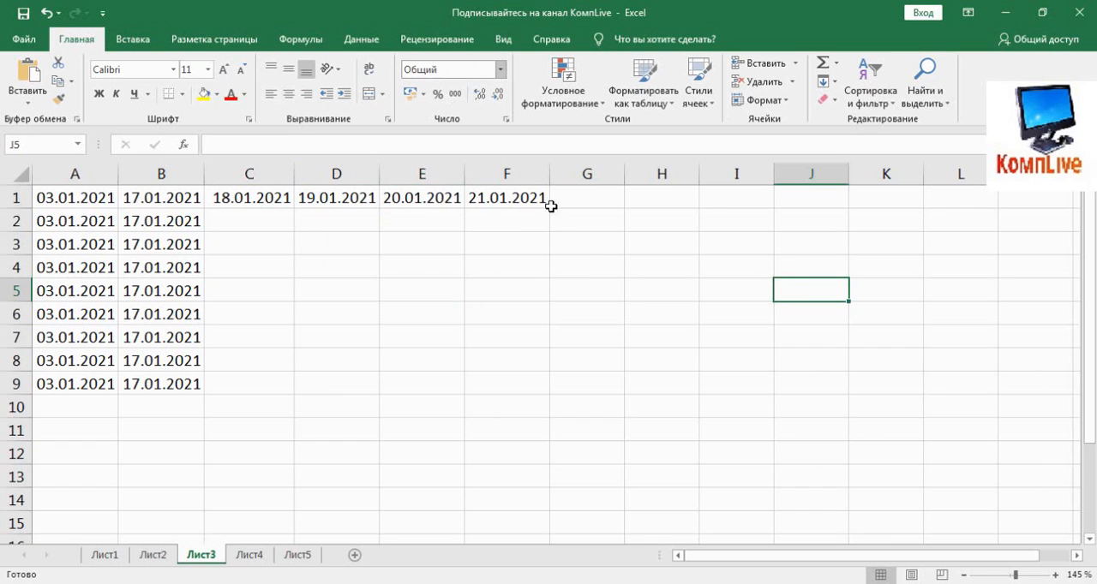
text(=)
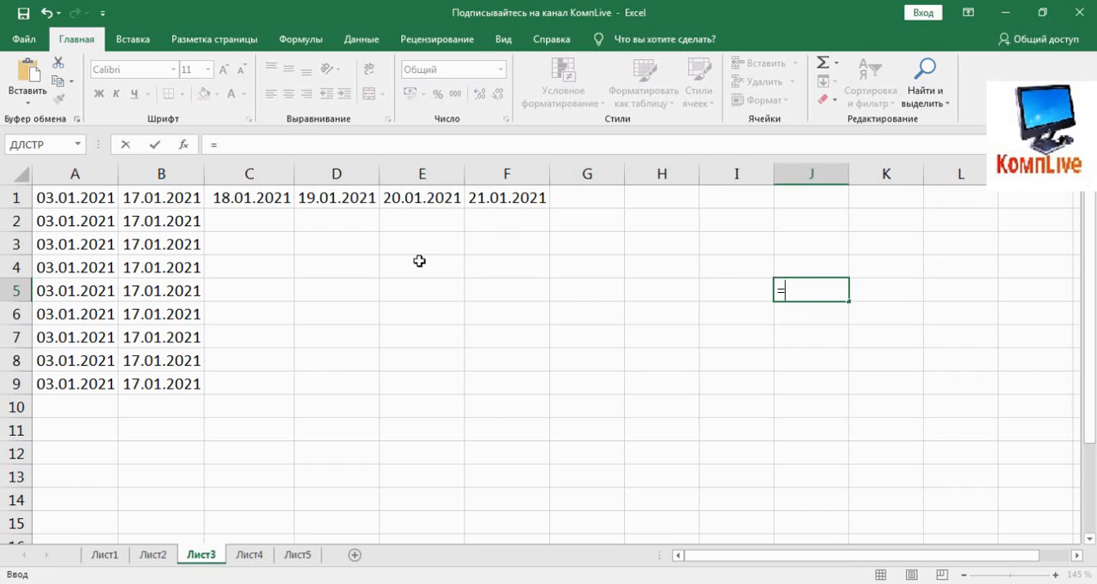
click(101, 198)
text(+1)
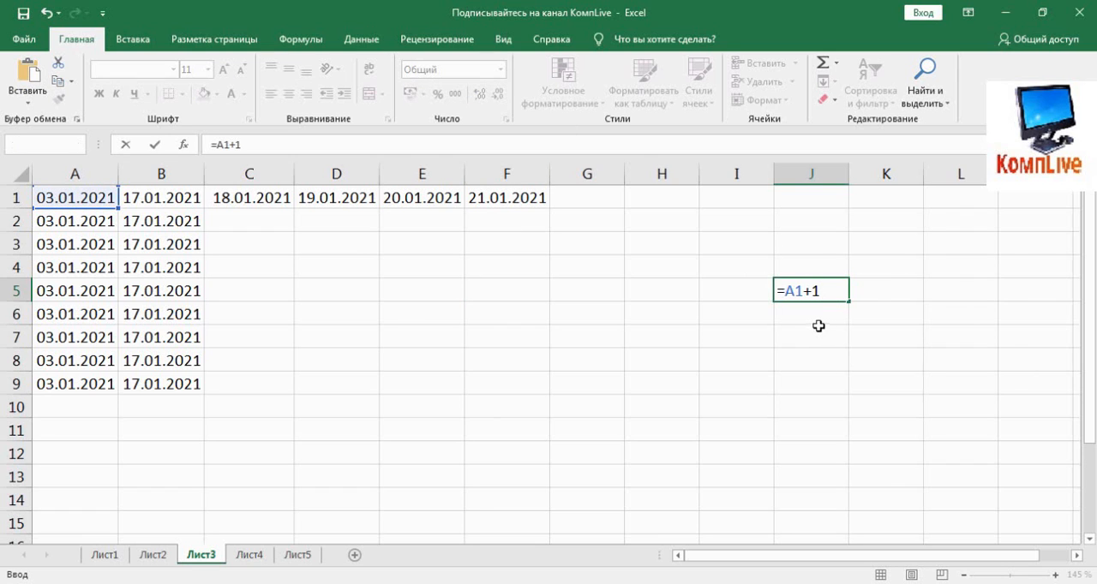
key(Return)
click(811, 292)
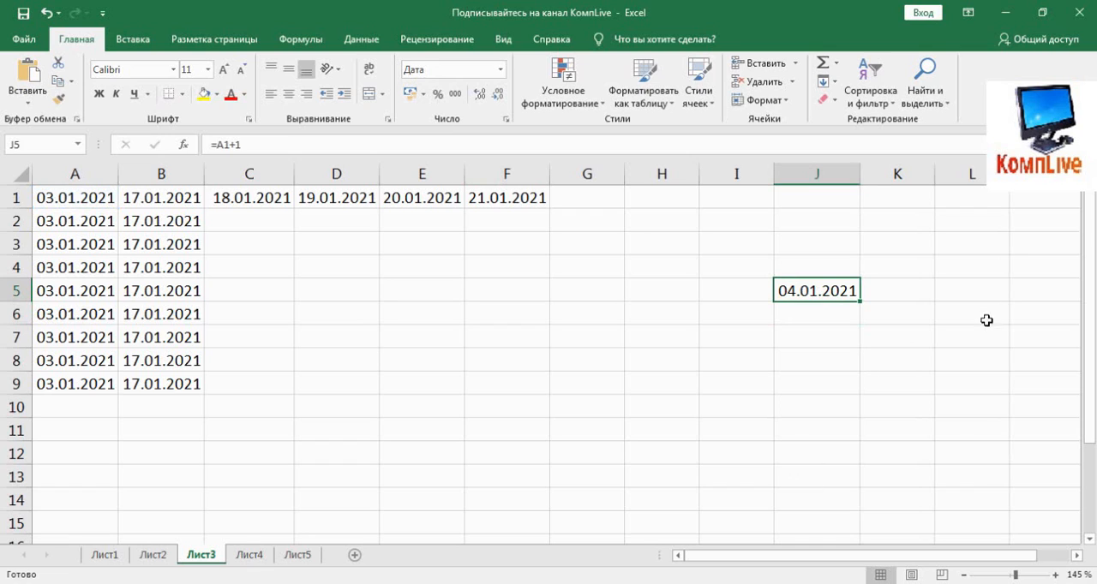
- Enter the formula =A2+5 in cell L5 to add five days to the date in A2
click(980, 288)
text(=)
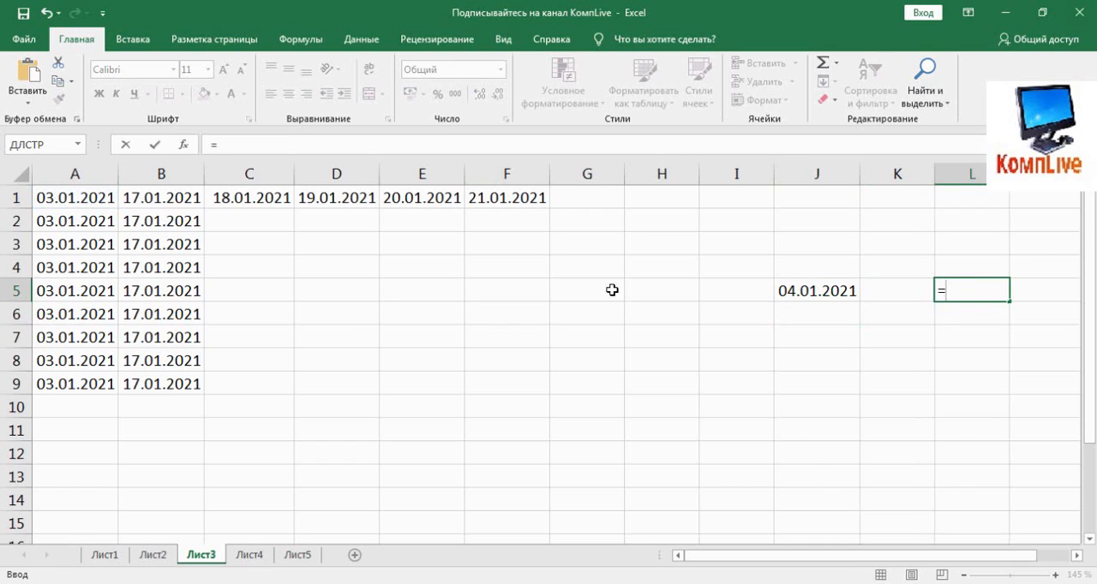
click(66, 225)
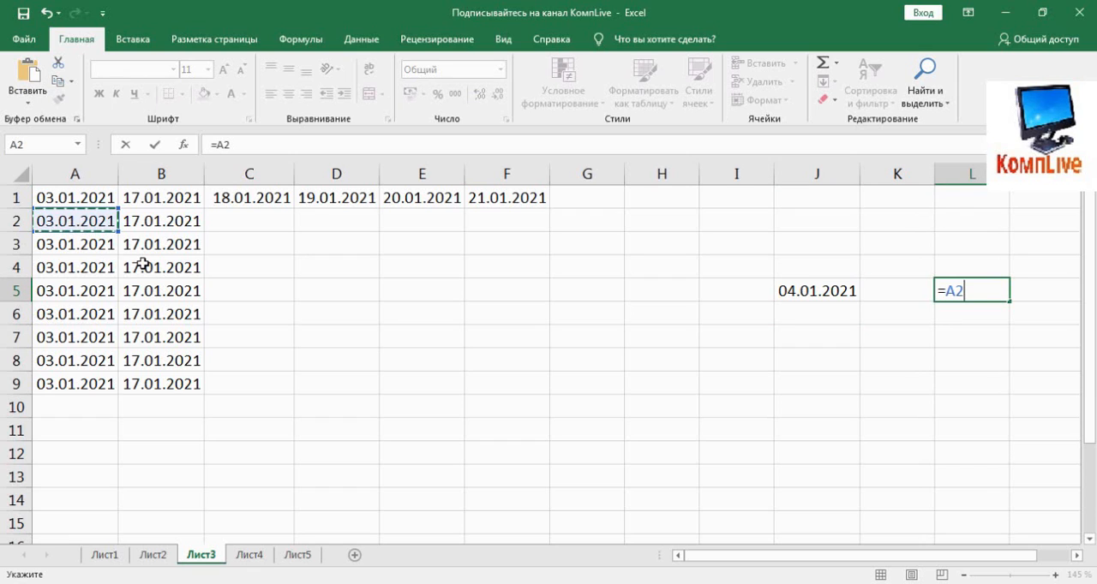
text(+5)
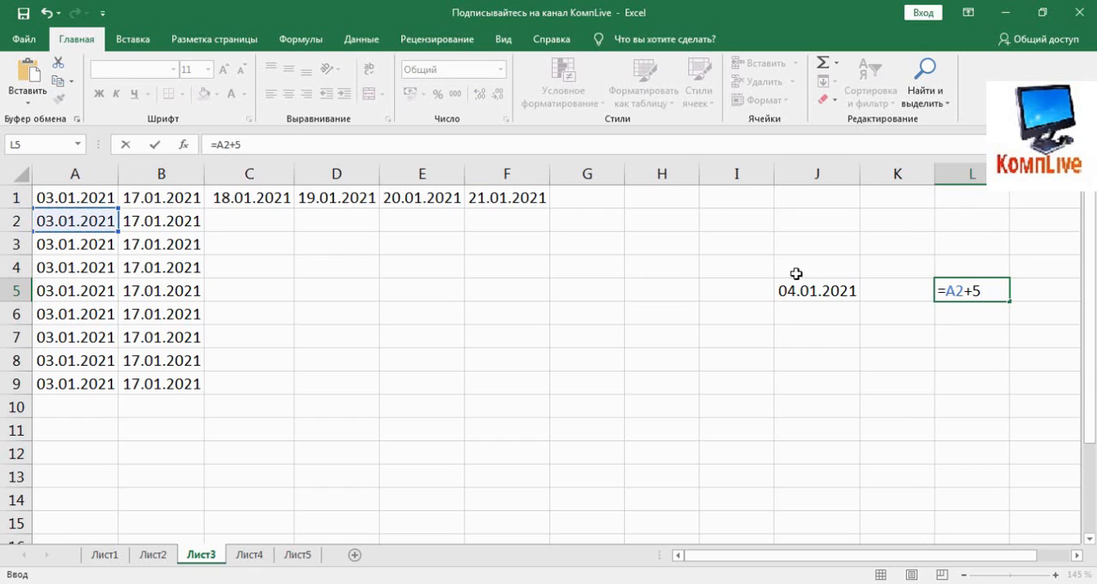
key(Return)
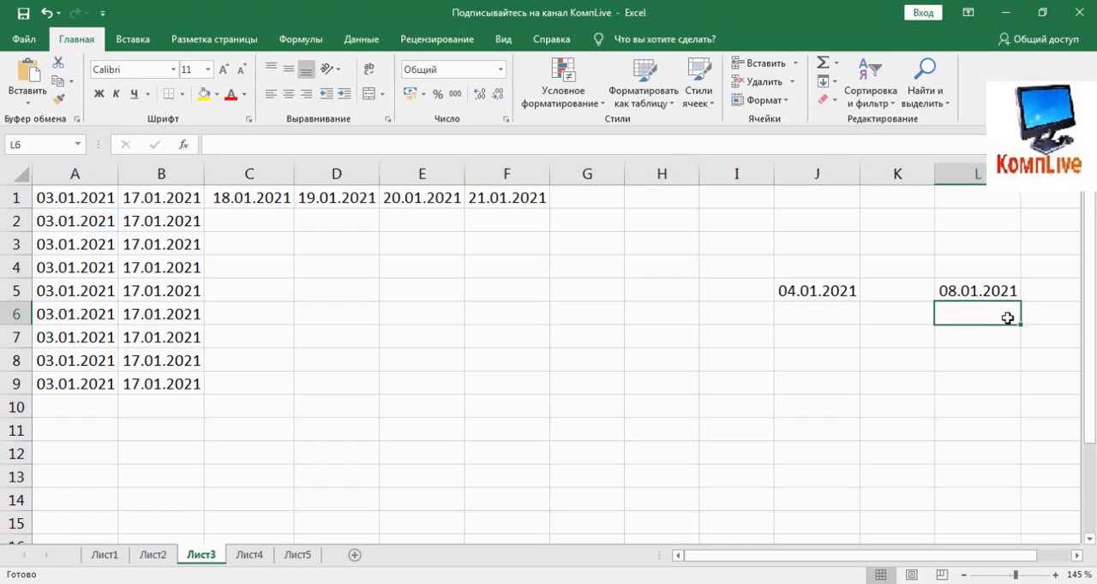
click(974, 293)
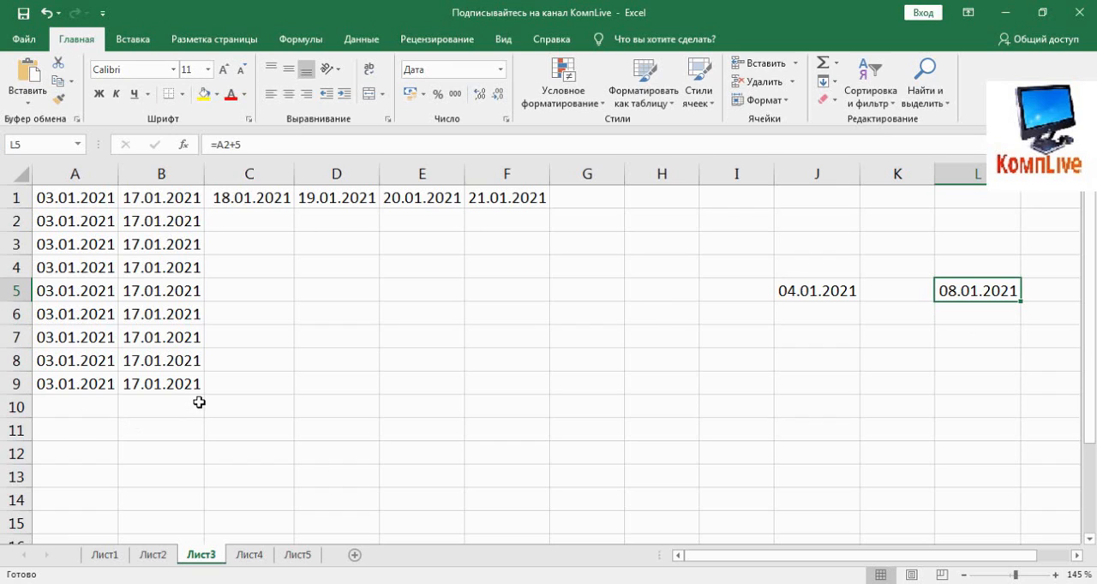
- Set the number format of cell A1 to Общий
click(49, 199)
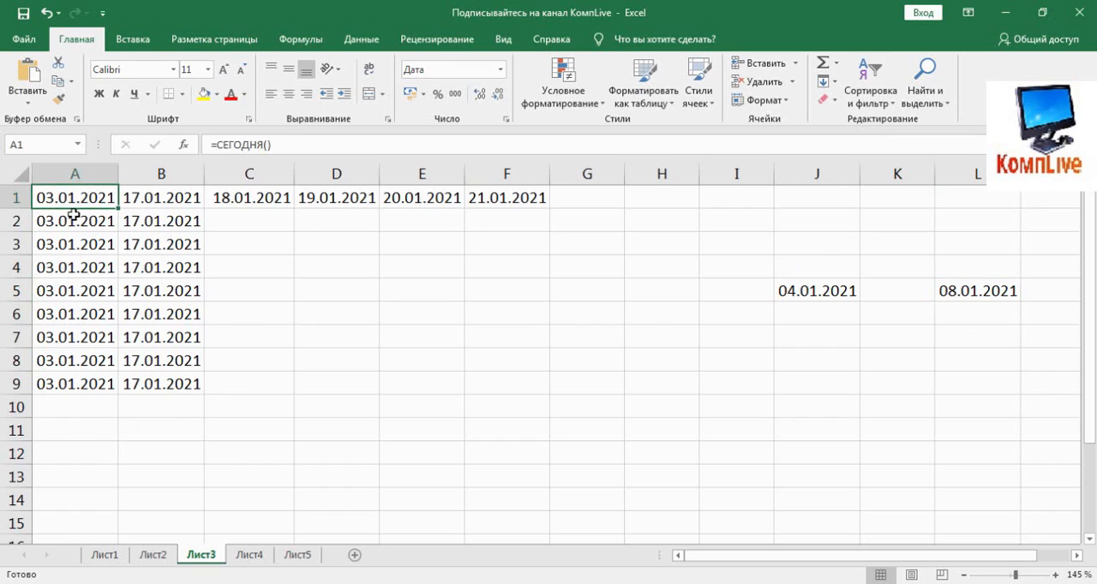
click(501, 71)
click(469, 100)
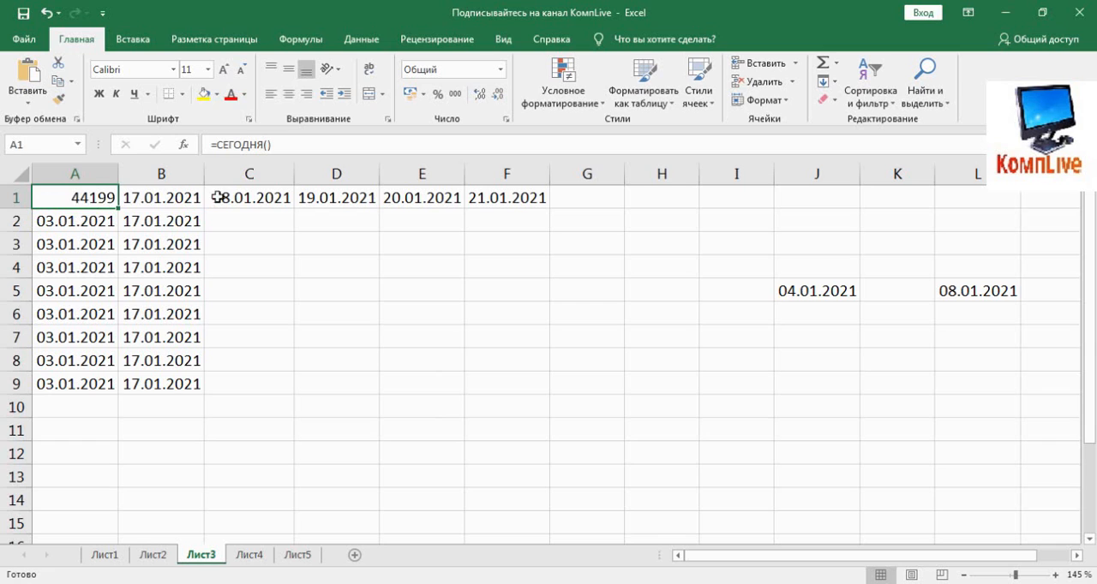
- Apply the Дата category to cell A1 from the full set of number formats
click(500, 70)
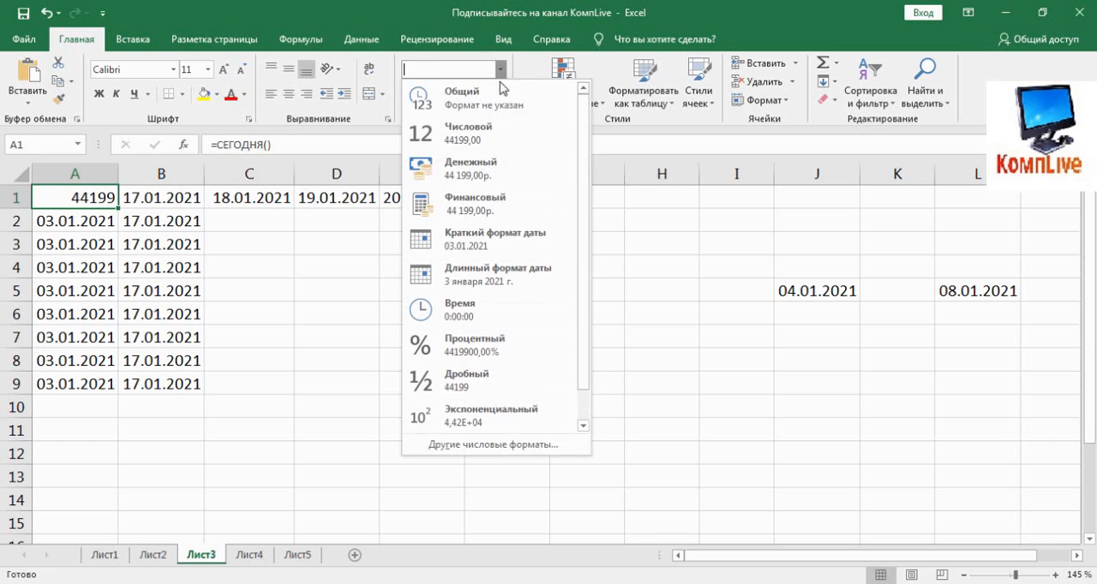
scroll(509, 180, down, 1)
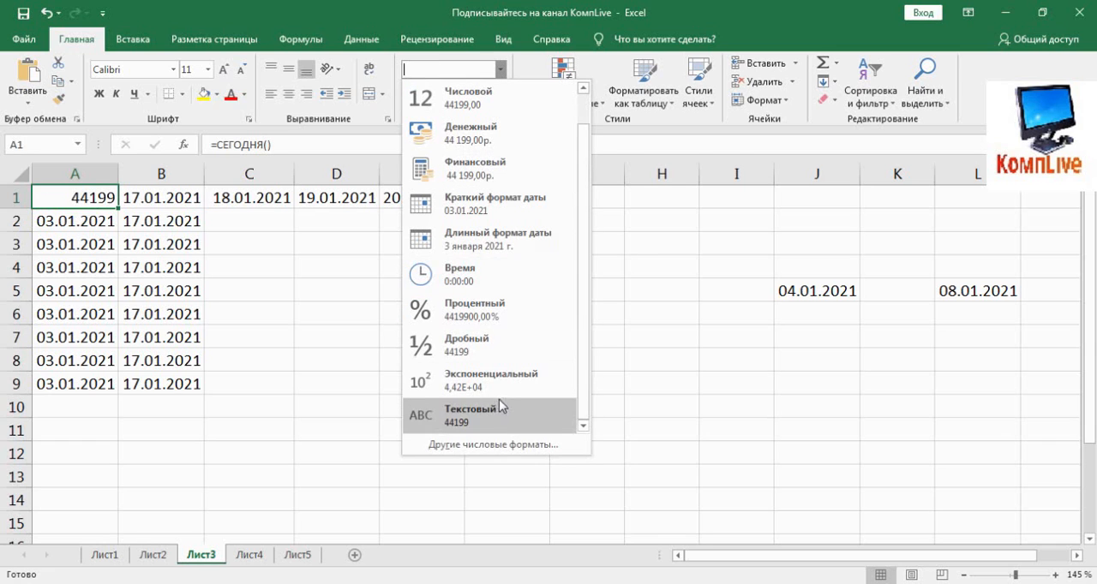
click(503, 445)
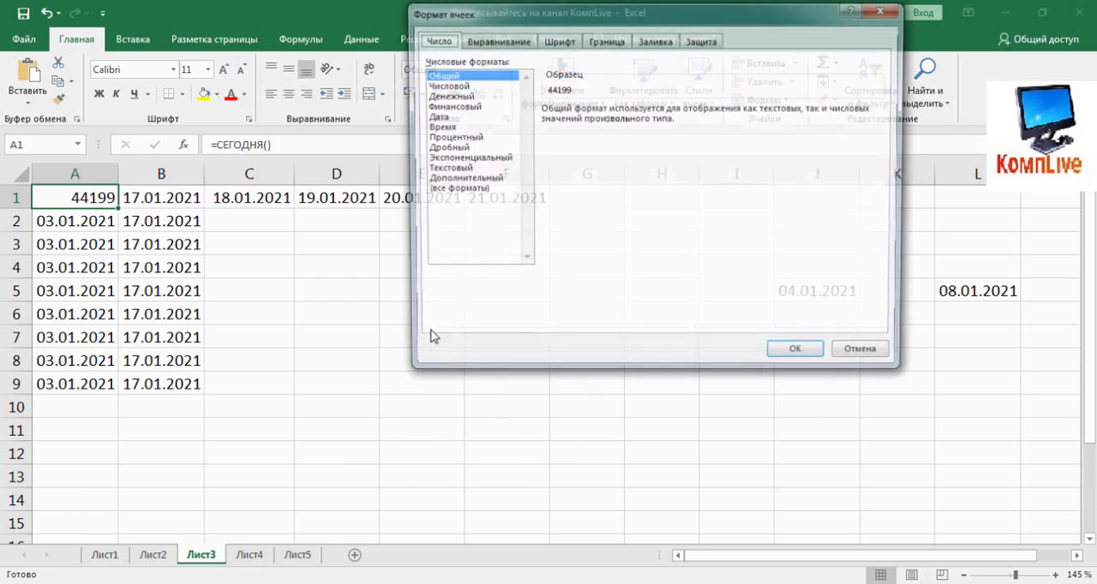
click(429, 117)
click(797, 357)
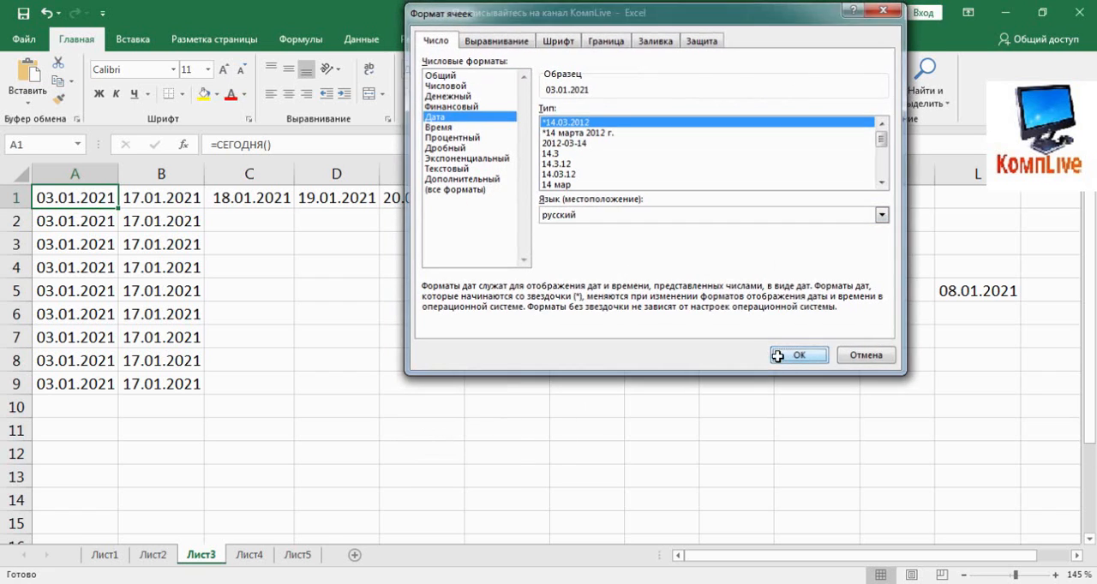
- Apply the Общий number format to the date formula in cell L5, followed by the Текстовый format
click(958, 293)
click(500, 69)
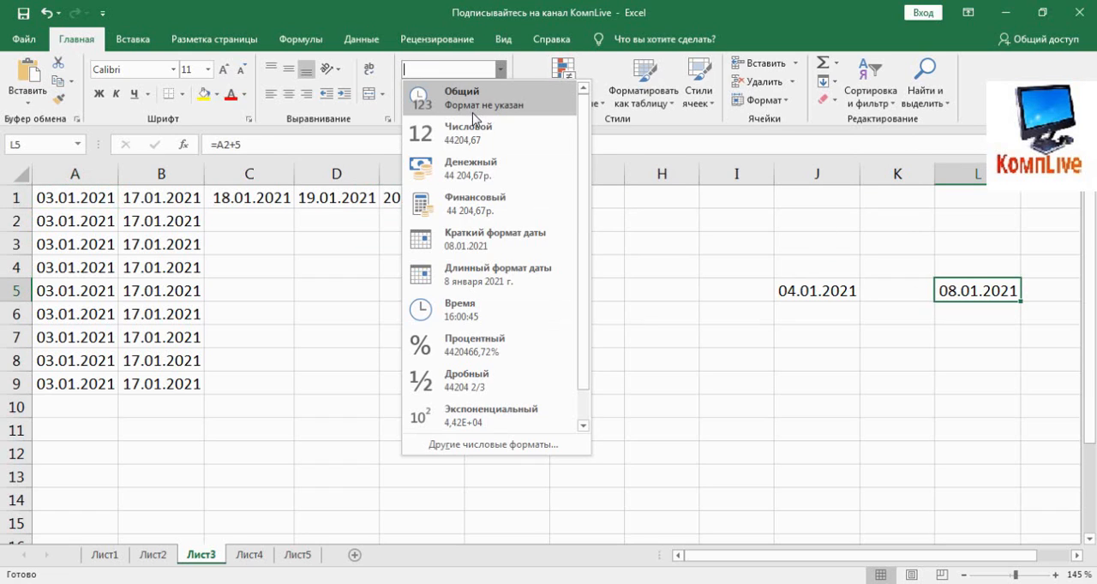
click(463, 92)
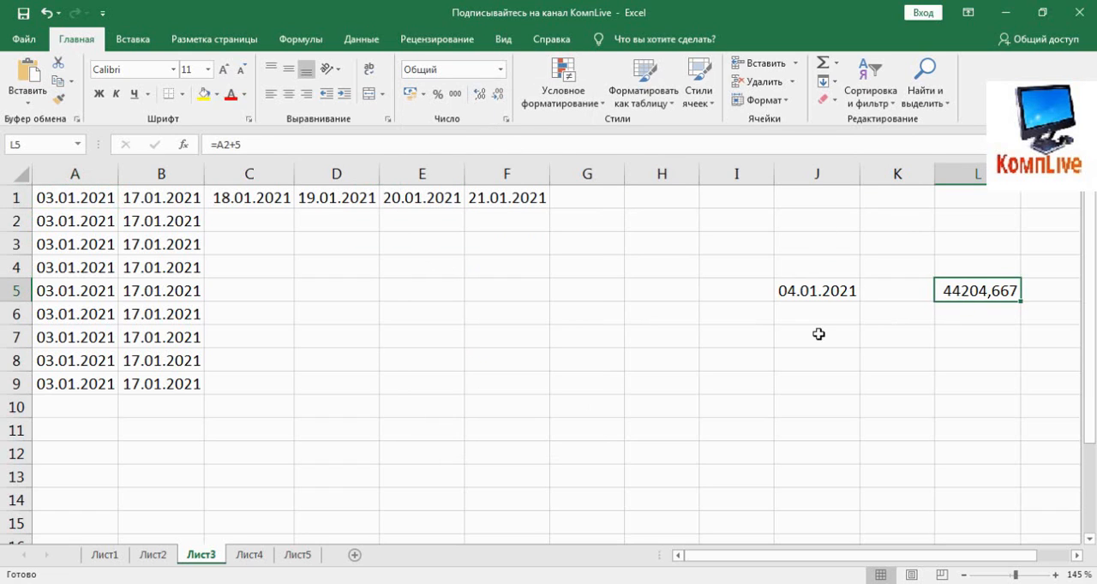
click(500, 69)
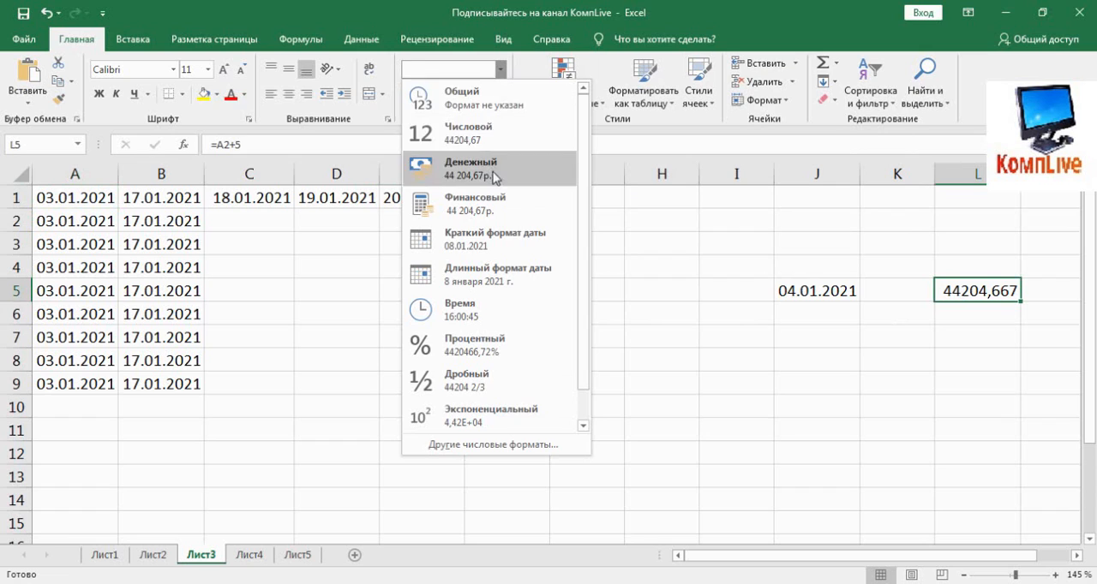
scroll(518, 257, down, 1)
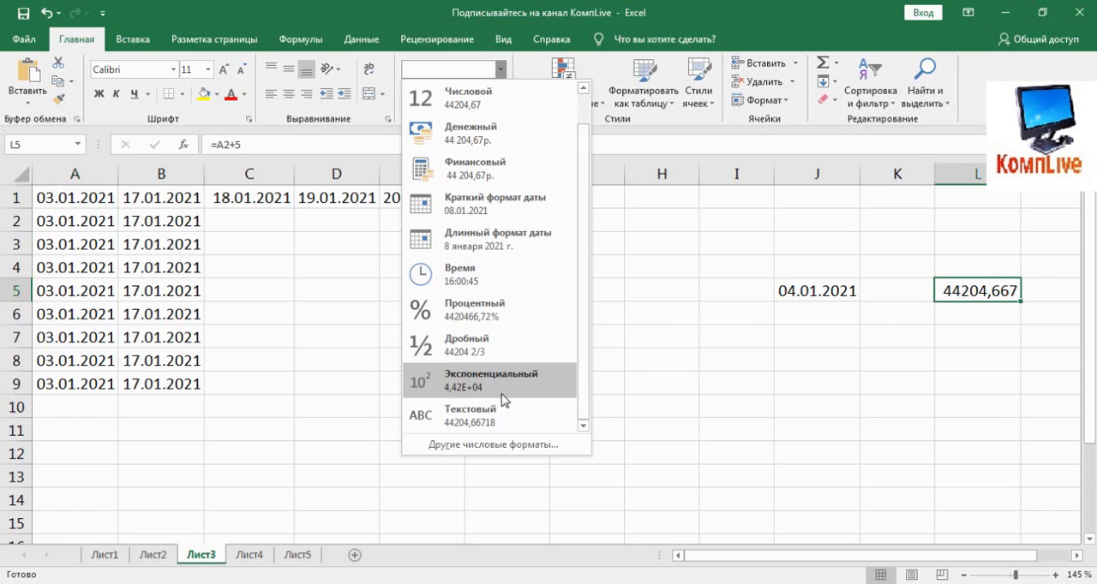
click(506, 410)
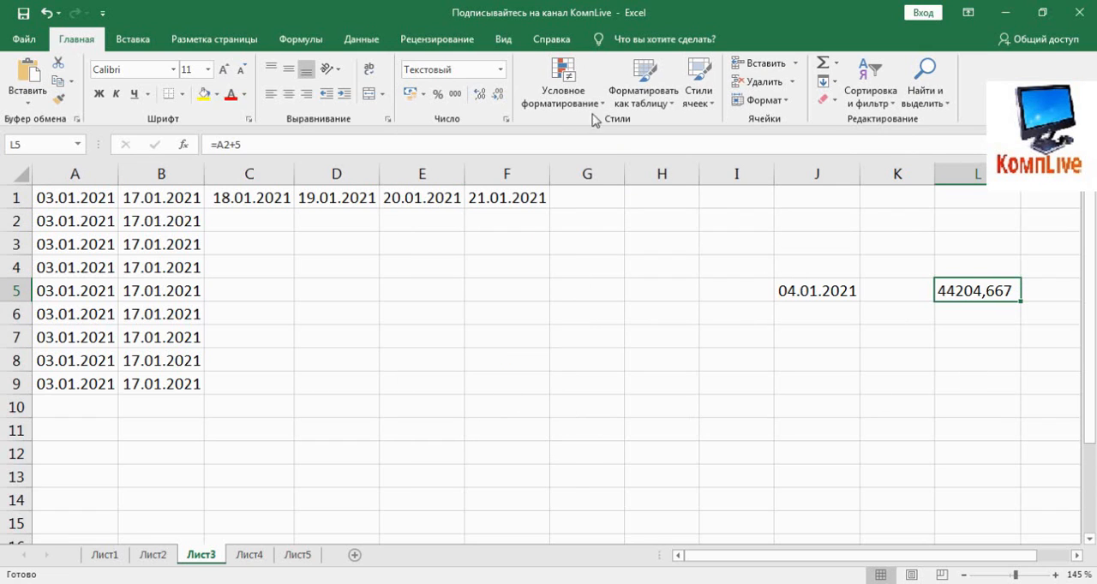
- Apply the Дата category with the *14.03.2012 type to cell L5 from the full set of number formats
click(500, 69)
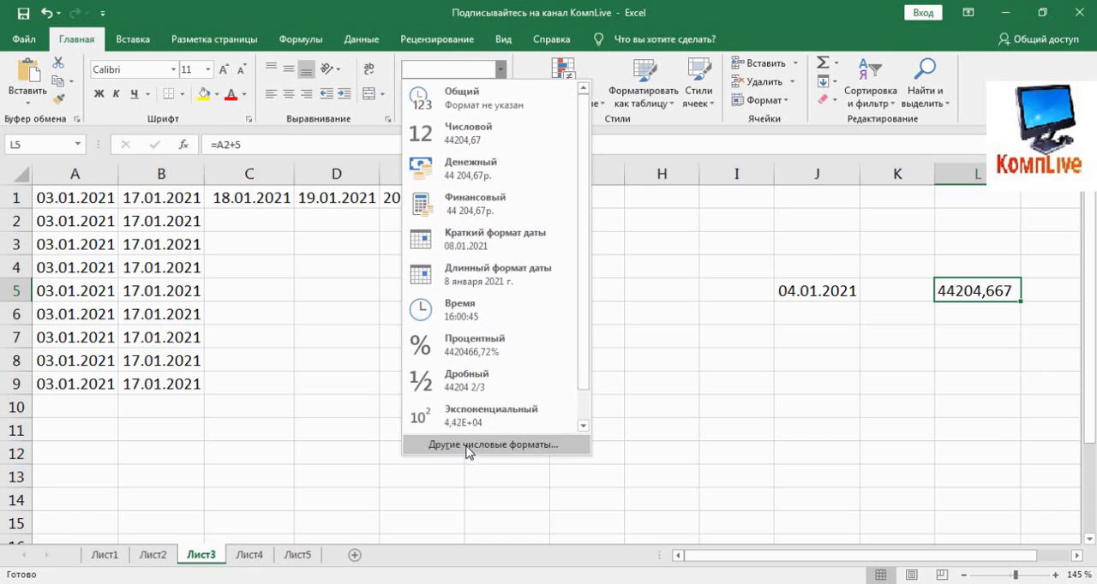
click(467, 445)
click(442, 117)
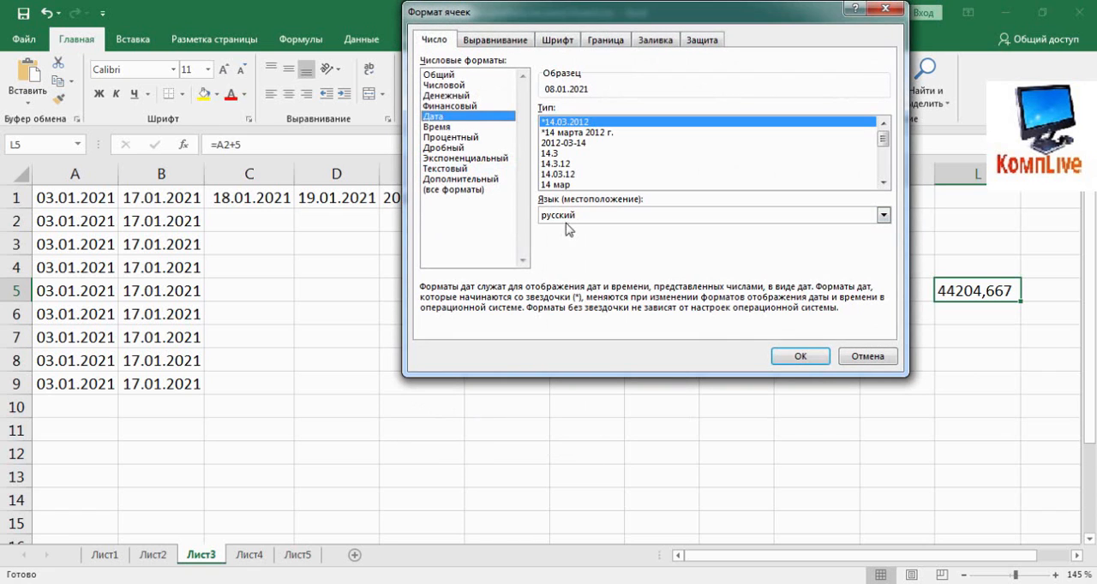
click(799, 356)
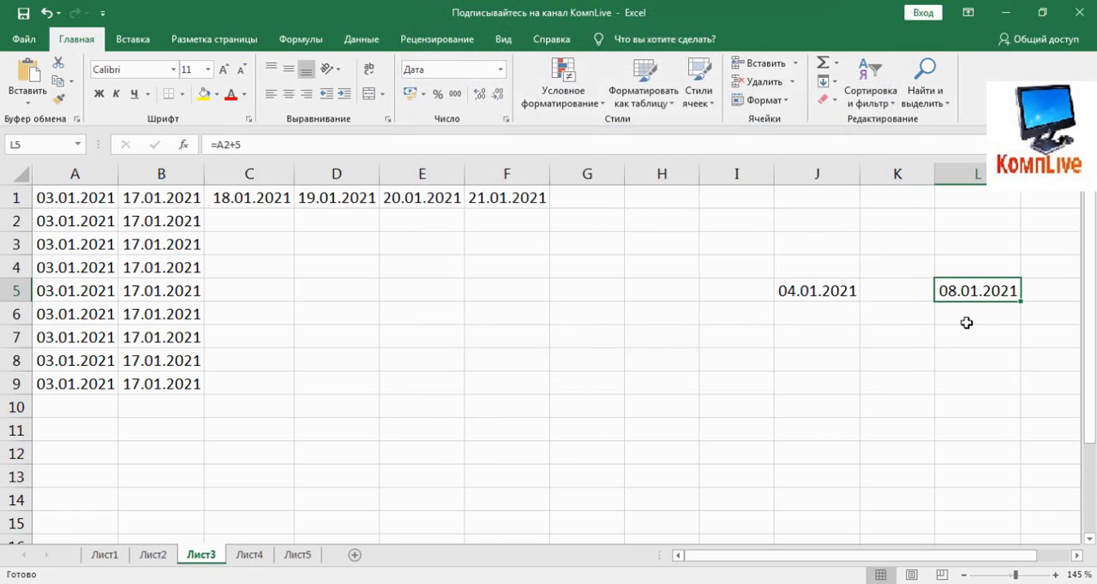
- Examine the current-date formulas in cells A1 and A2, leaving formula editing without making changes
click(69, 198)
click(66, 220)
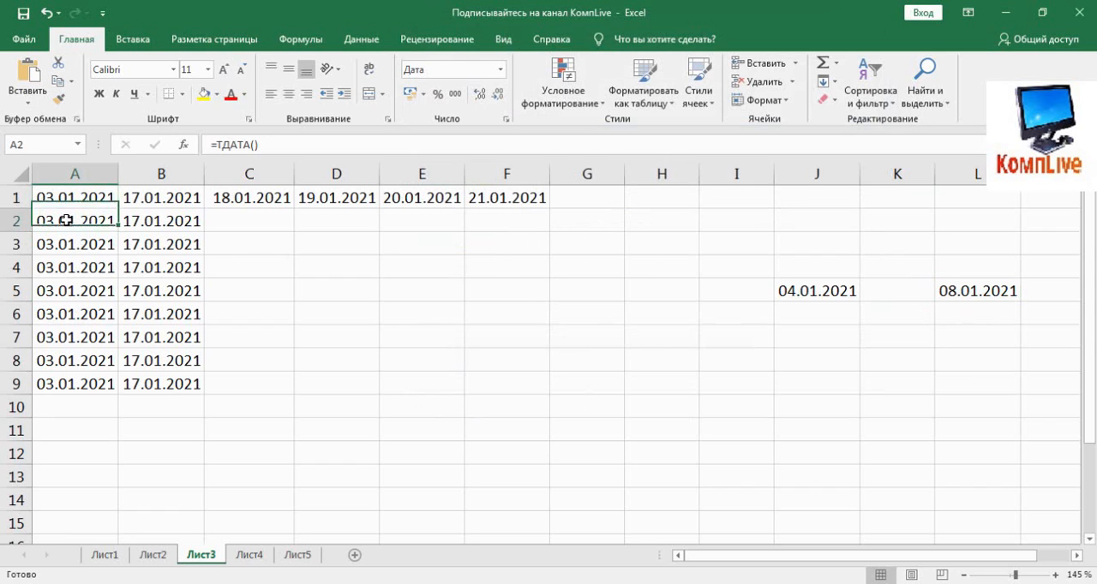
click(66, 198)
click(343, 139)
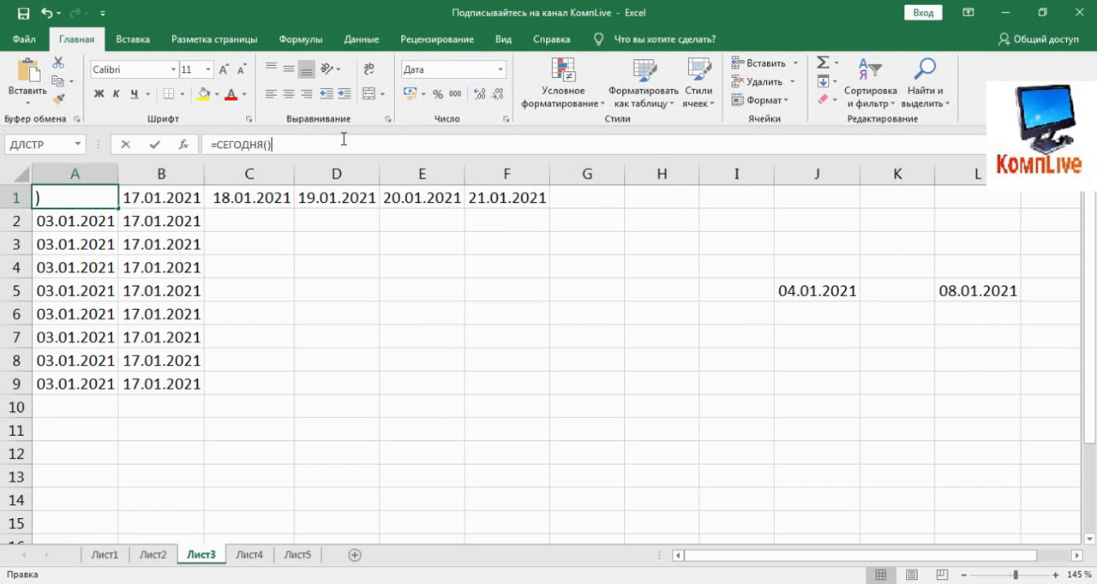
click(89, 220)
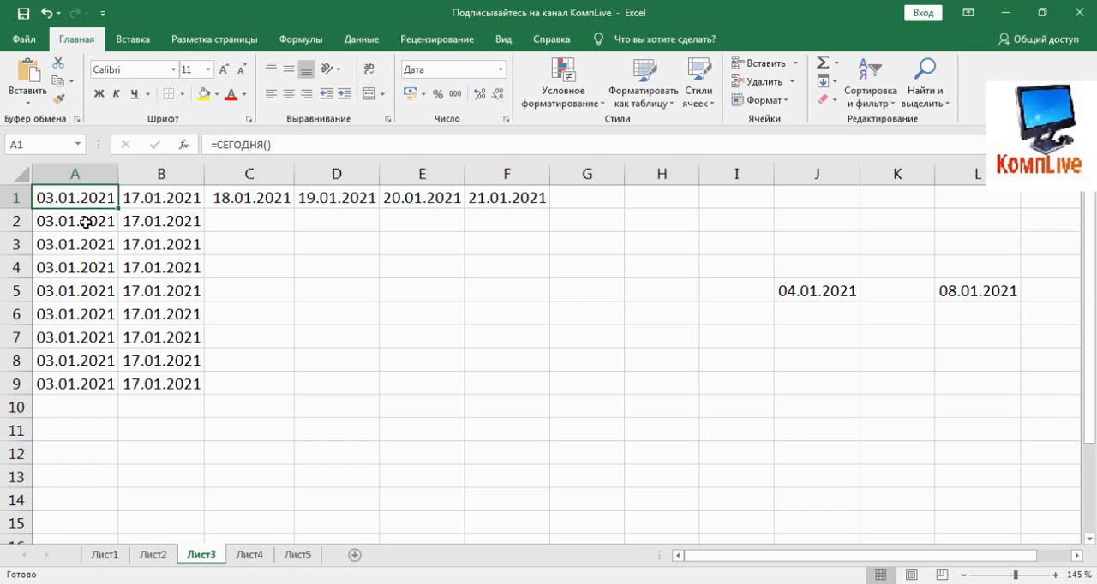
click(275, 146)
key(Escape)
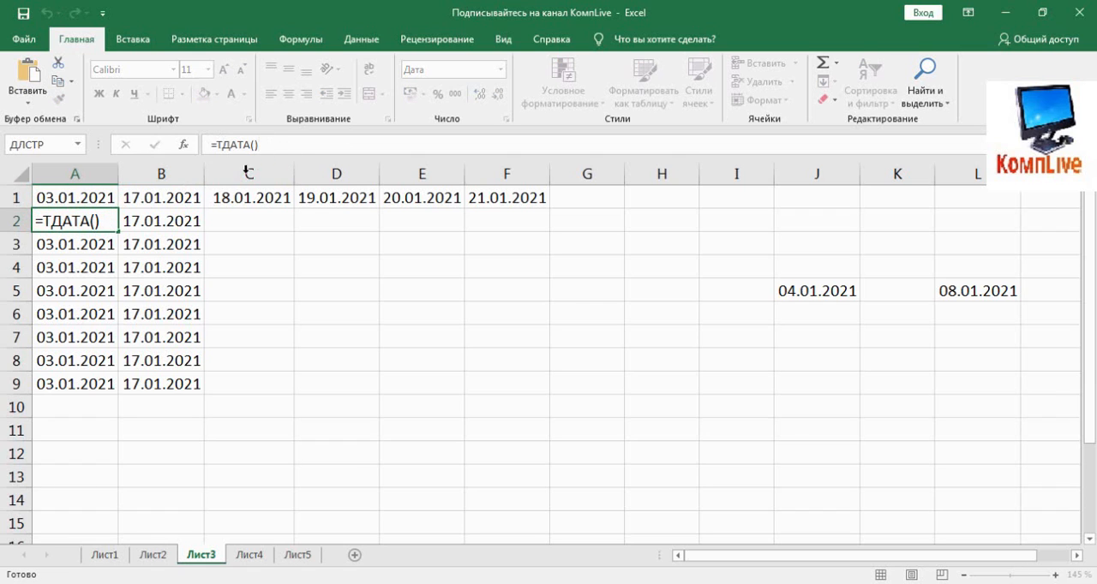